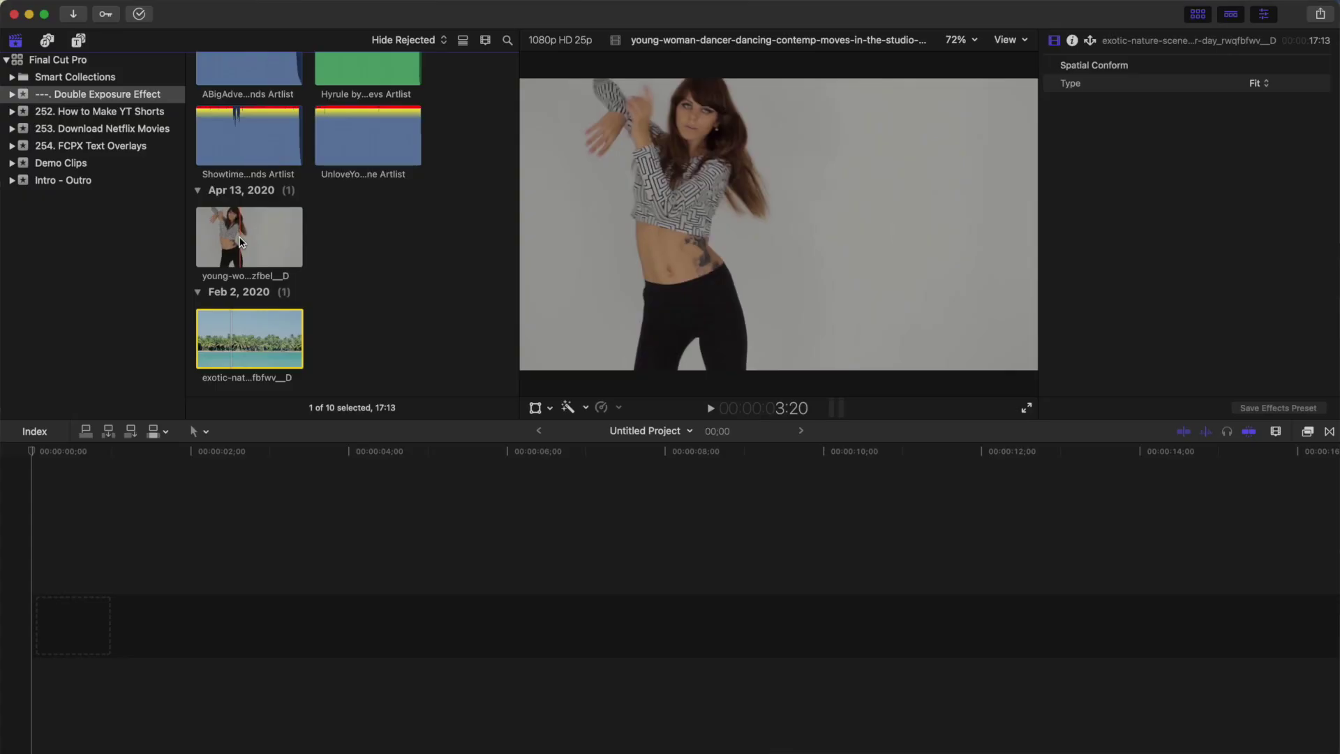
Place the dancer clip in the timeline with the tropical beach clip below it, trimmed to 9;10.
left_click(239, 242)
left_click_drag(238, 237, 37, 628)
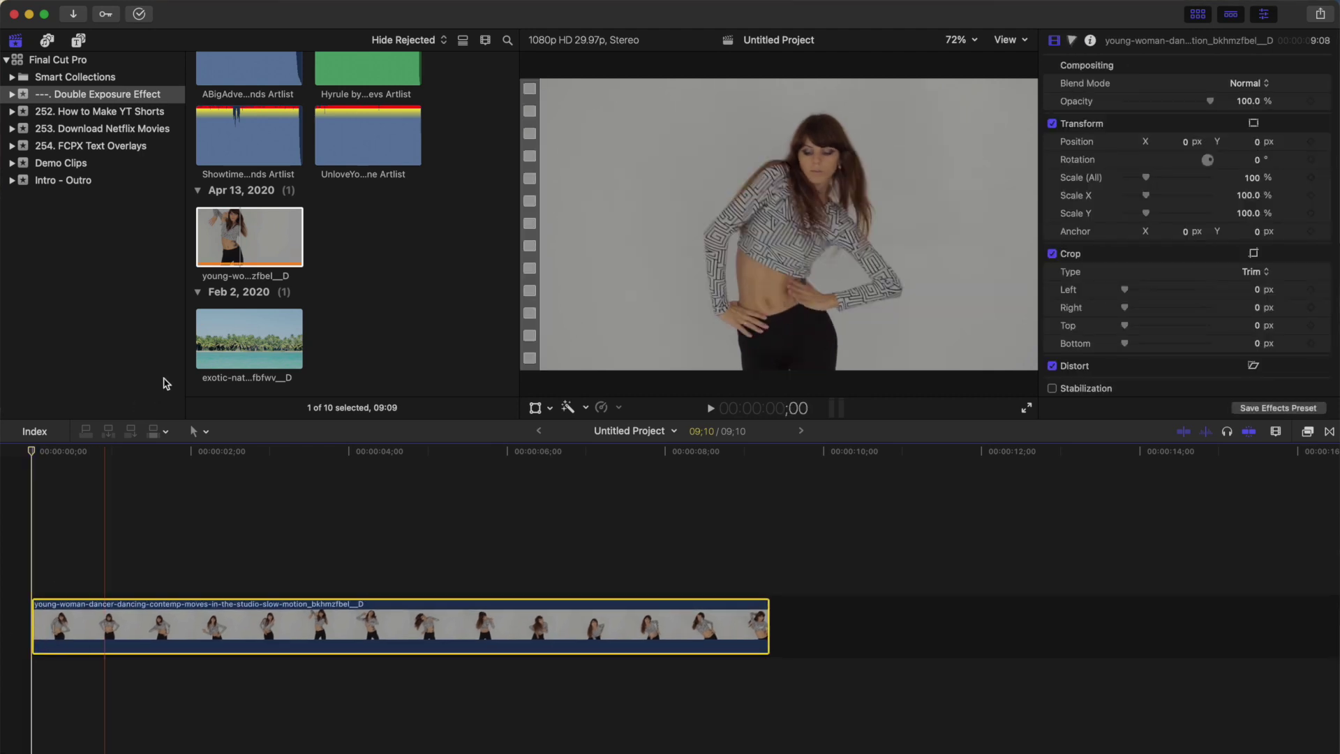
left_click(238, 344)
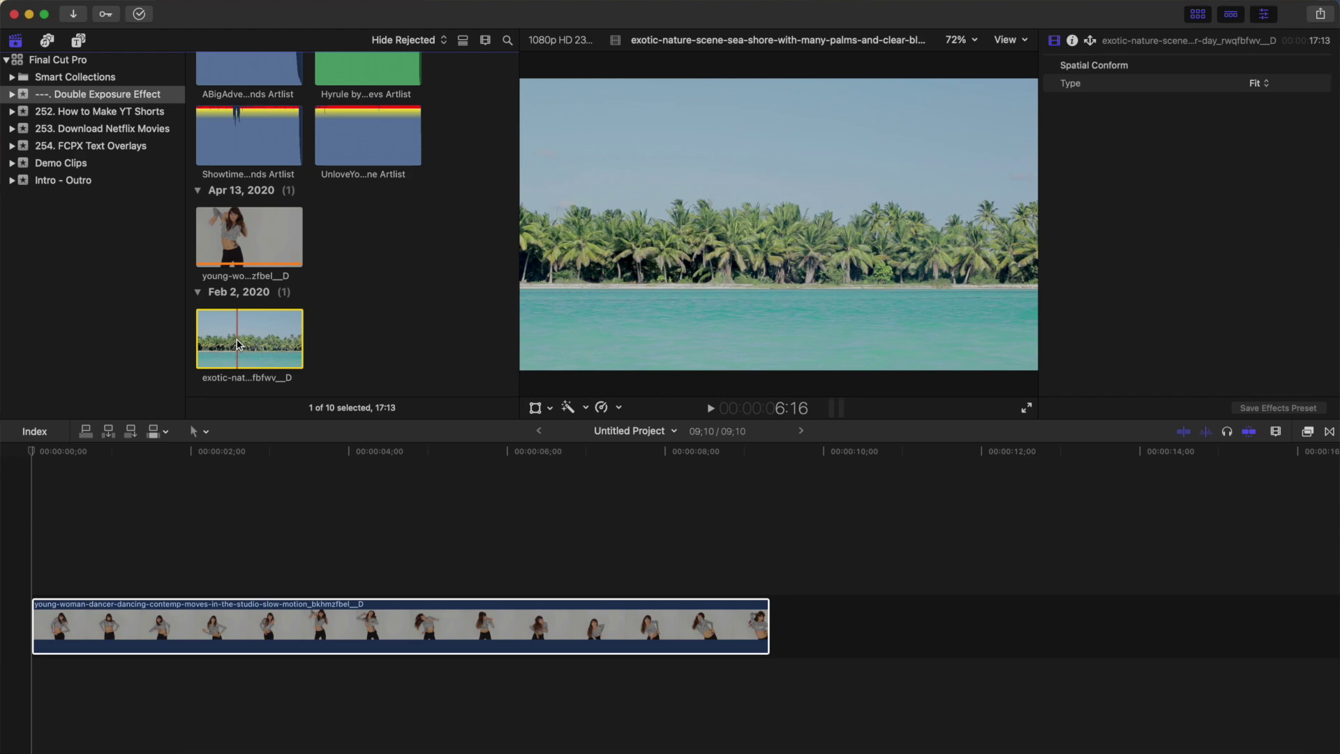
left_click_drag(237, 343, 39, 706)
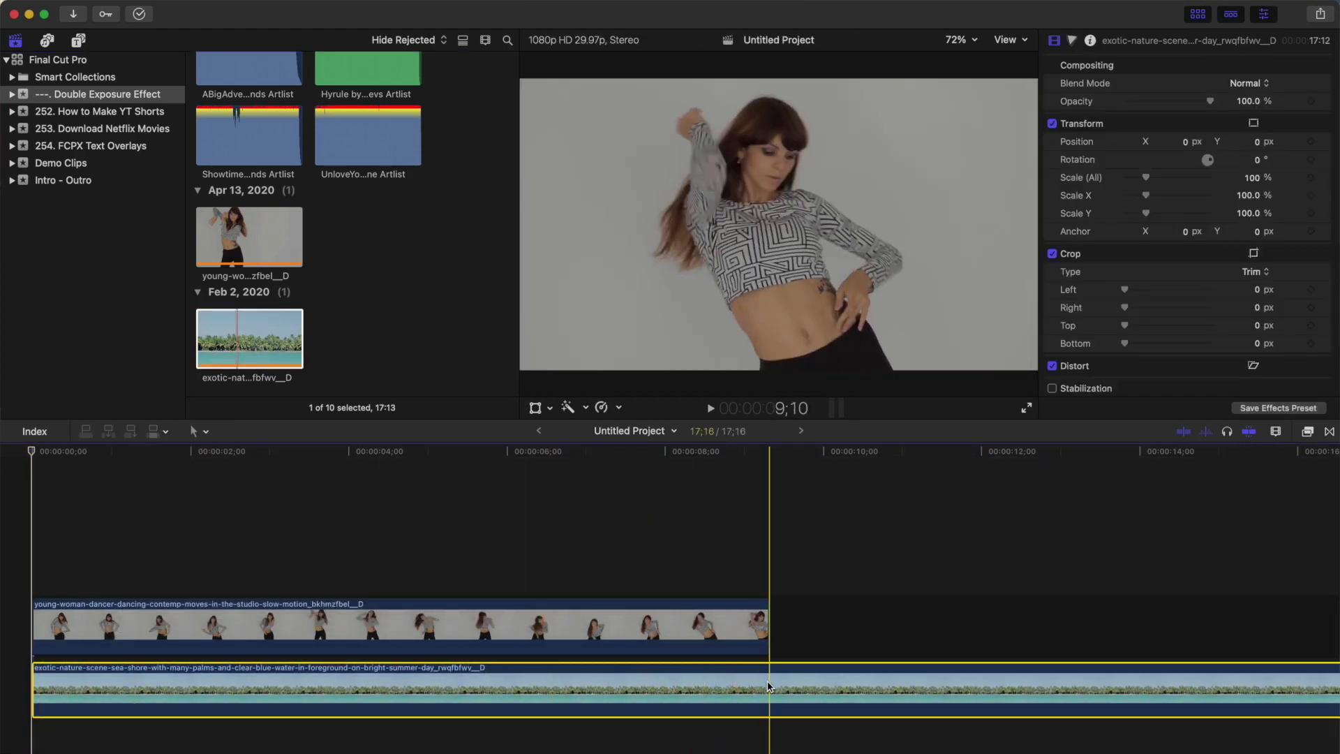
key("alt+bracketright")
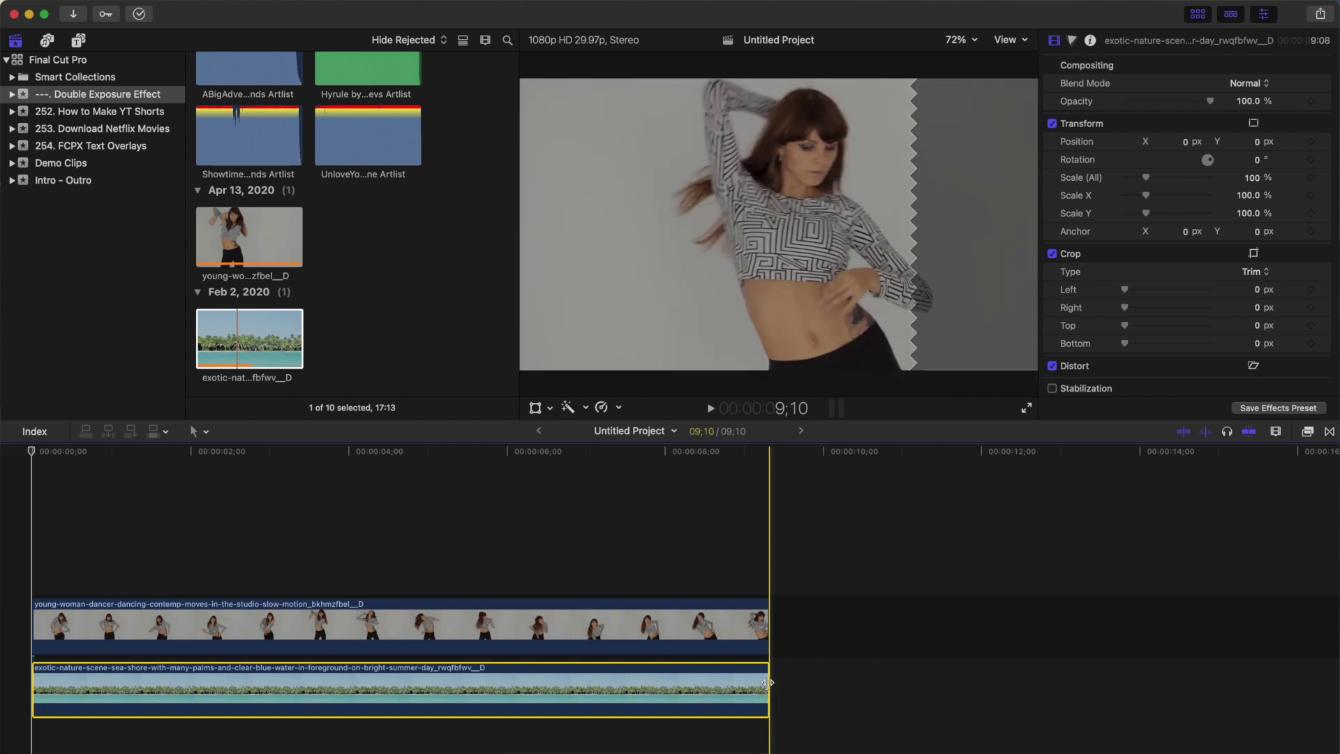
Duplicate the dancer clip onto the layer above and disable the copy with V.
left_click(404, 618)
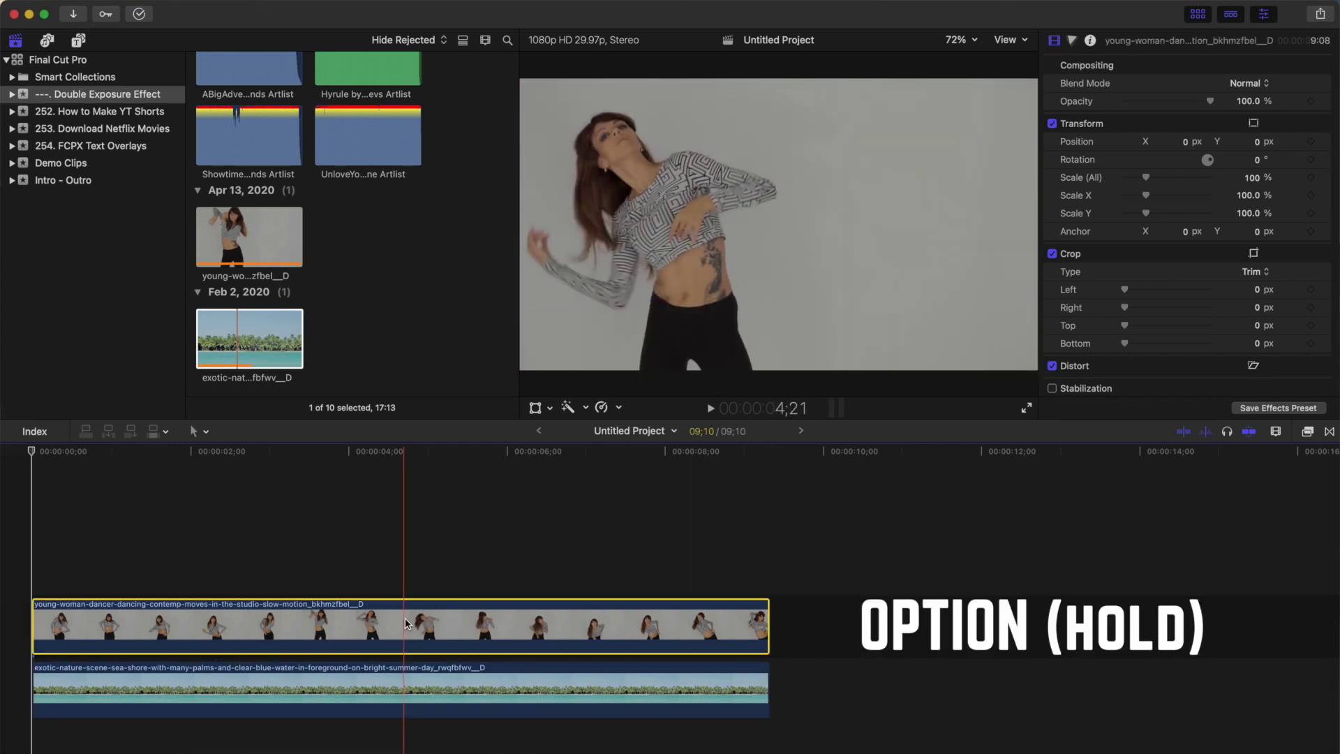
left_click_drag(404, 617, 408, 549)
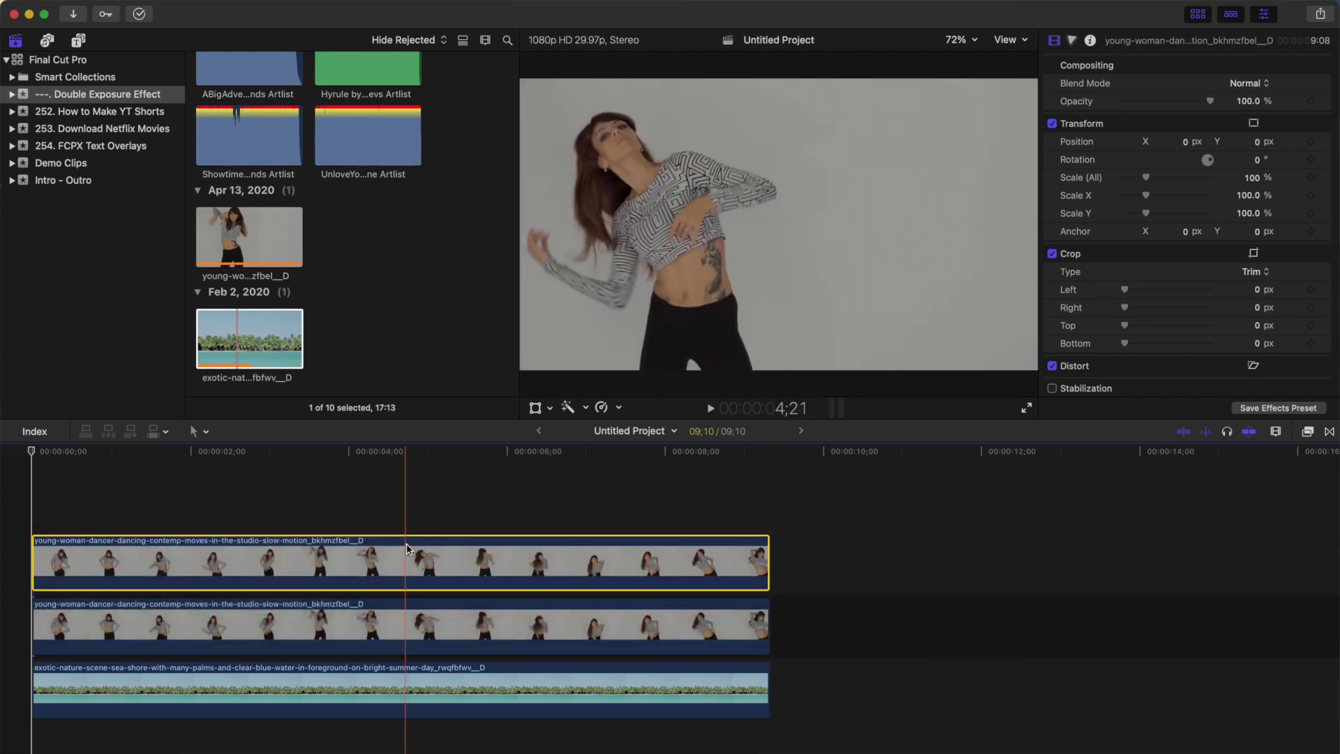
left_click(408, 549)
key("v")
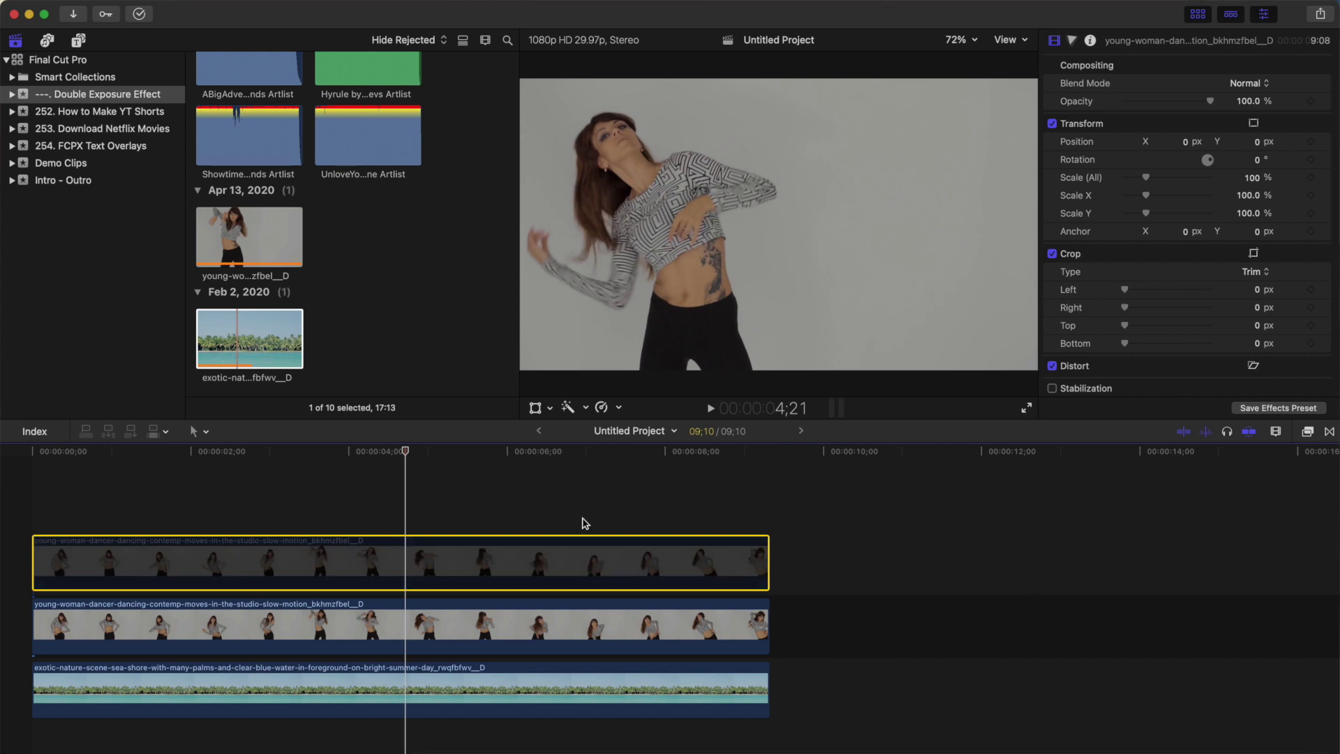
Apply the Color category's Black & White effect to the lower dancer clip.
left_click(1307, 431)
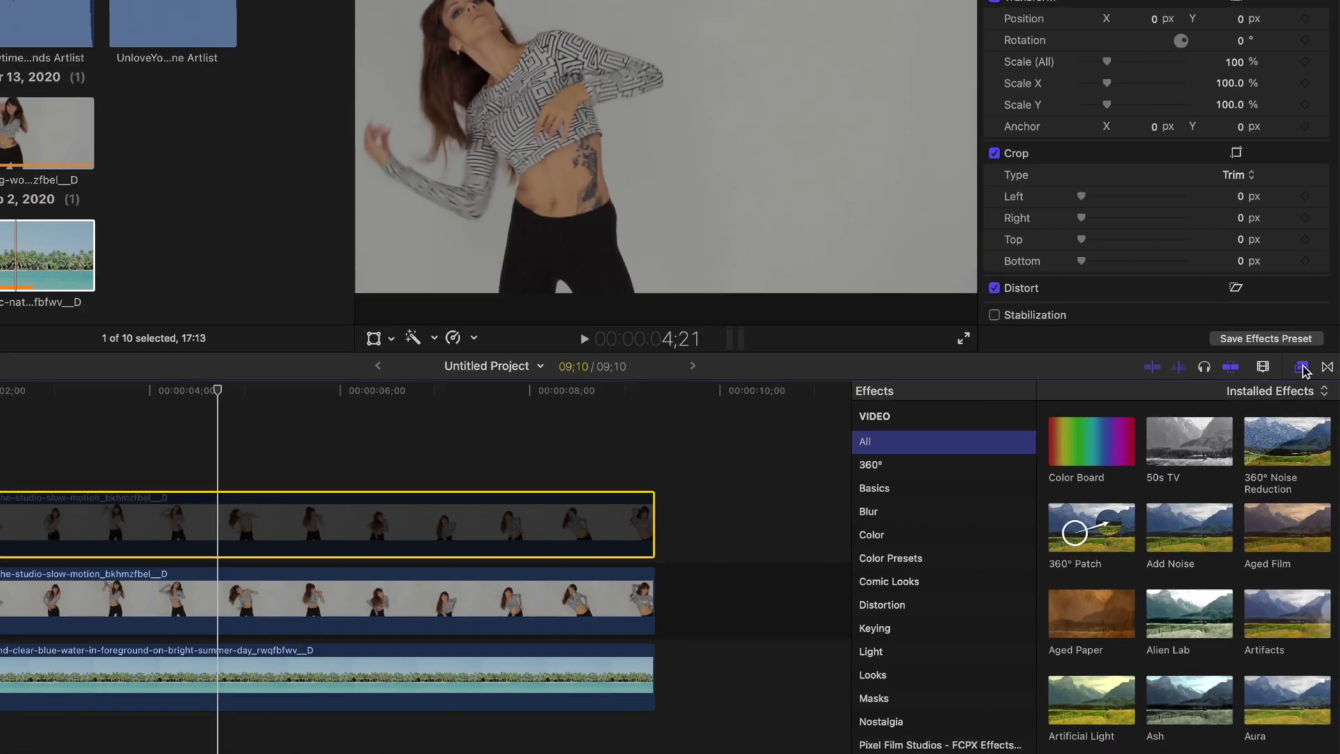
left_click(948, 539)
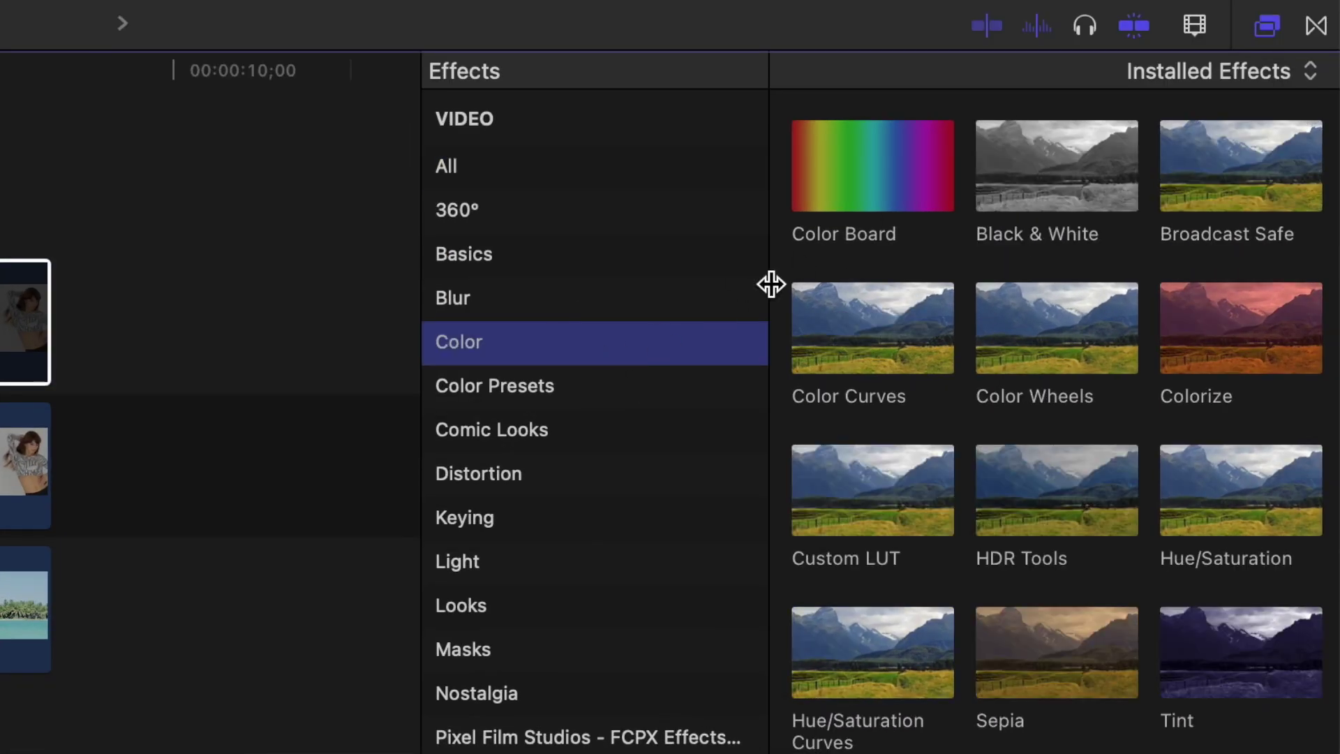
left_click_drag(1047, 182, 404, 625)
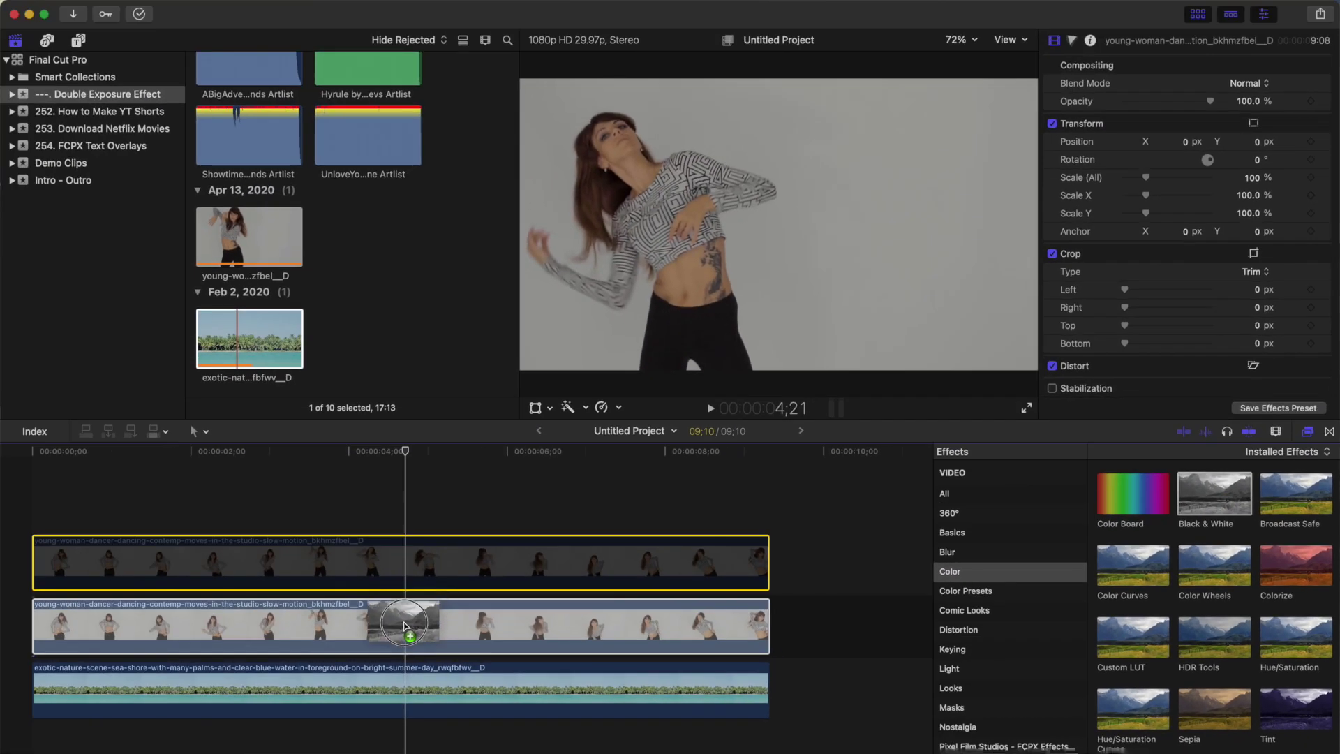
left_click(405, 625)
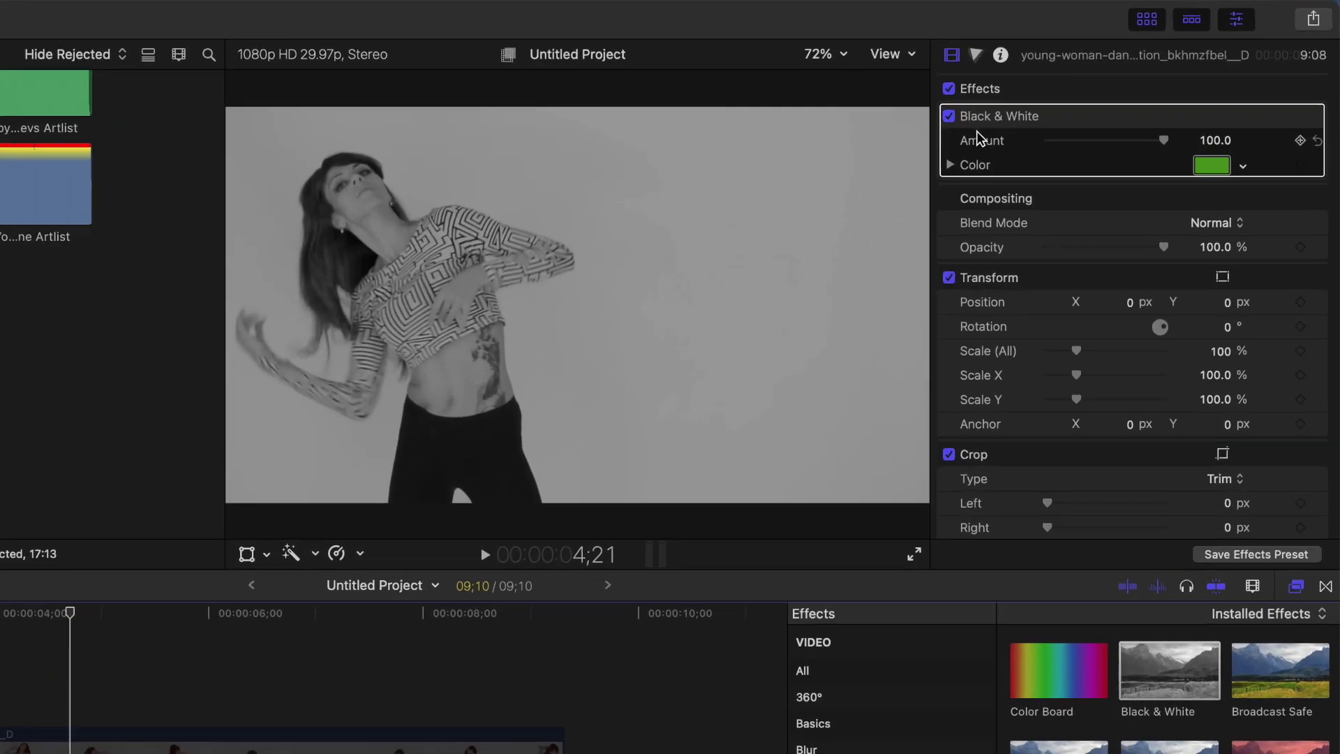
Add a Color Wheels correction, darkening the shadows and brightening the highlights and midtones.
left_click(977, 56)
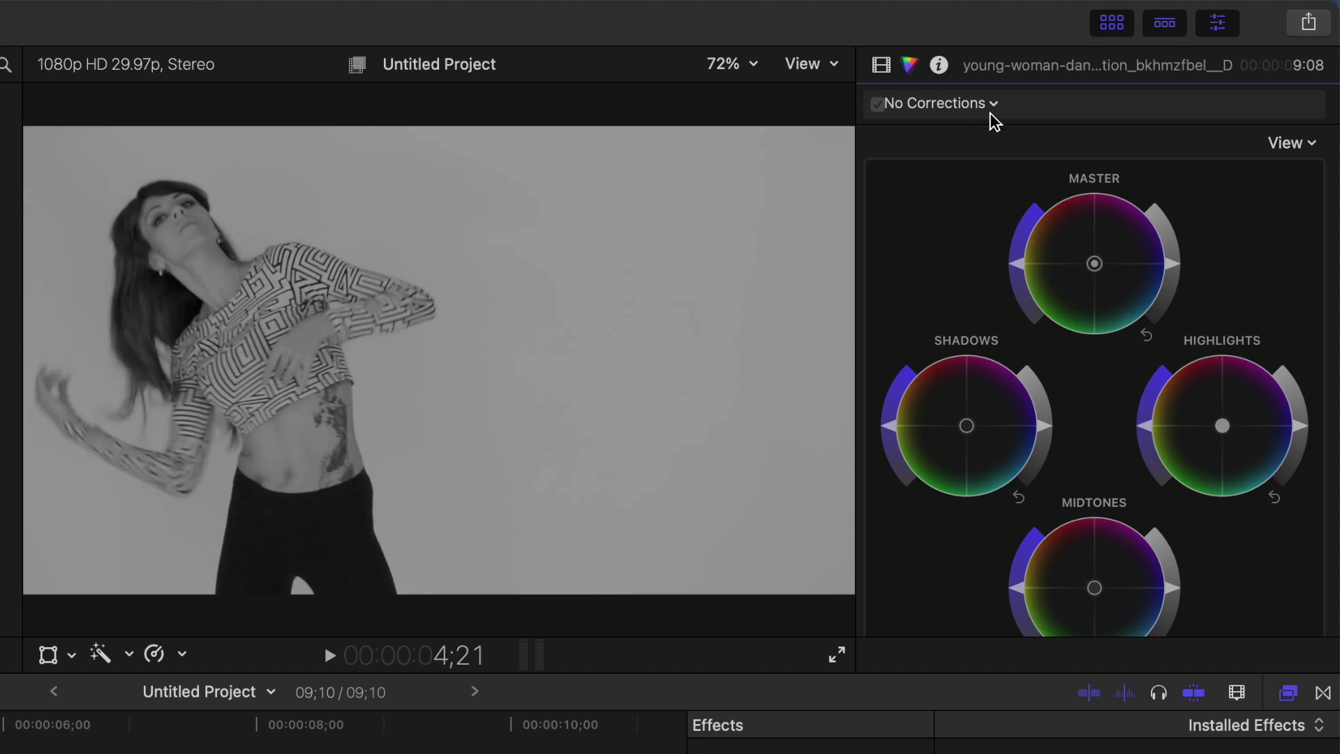
left_click(993, 105)
left_click(980, 182)
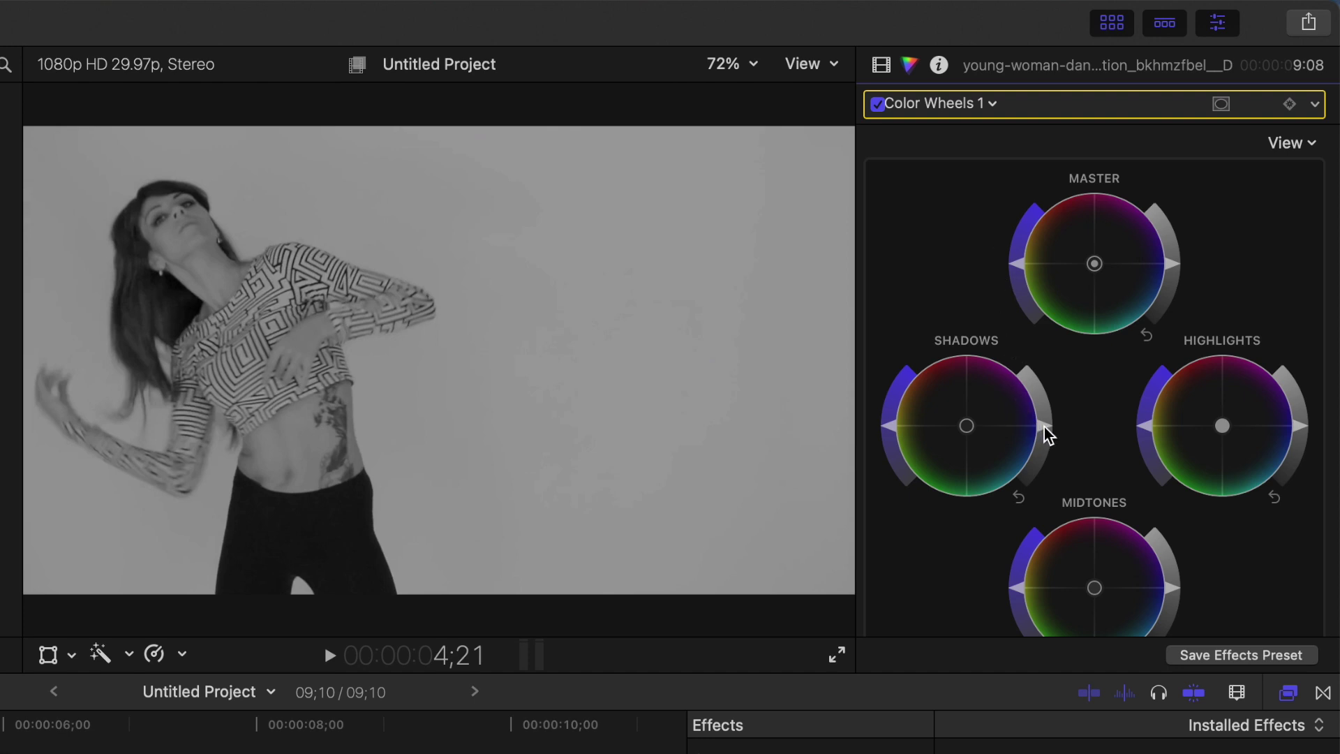
left_click_drag(1048, 434, 1030, 499)
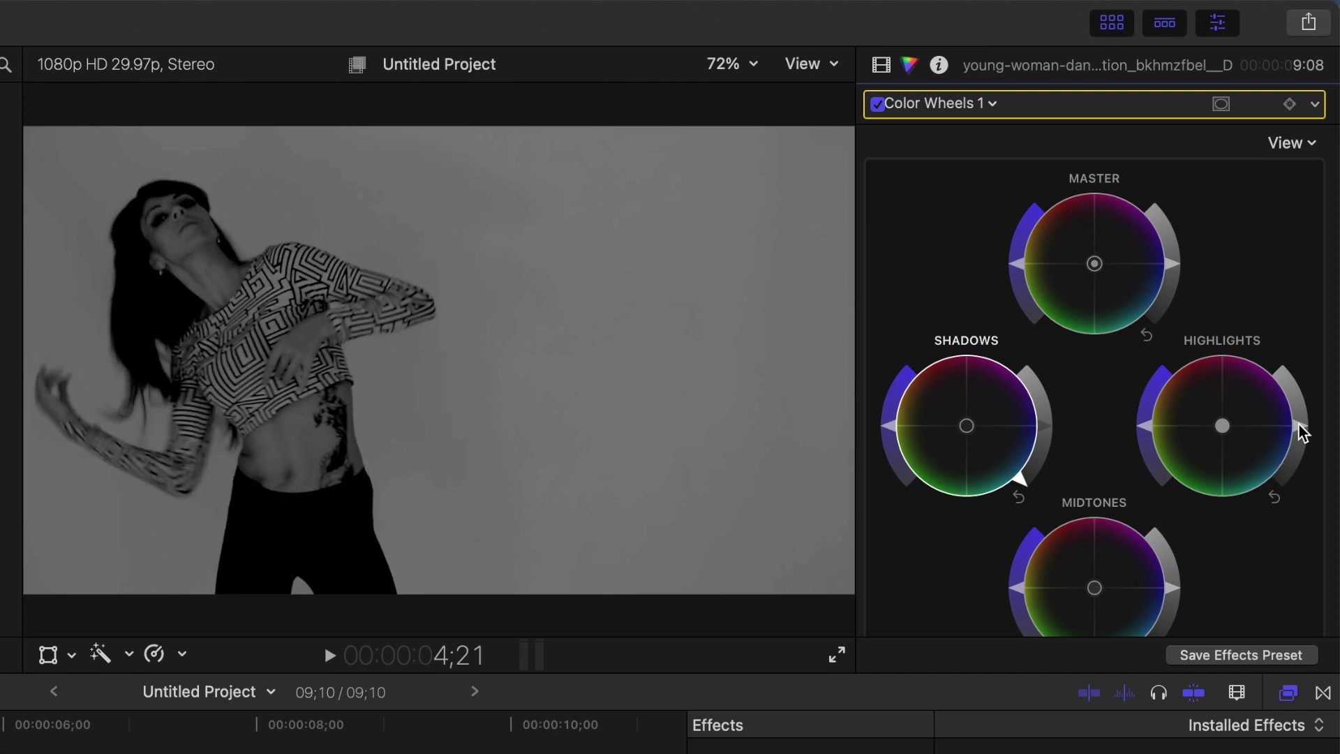
left_click_drag(1302, 432, 1280, 355)
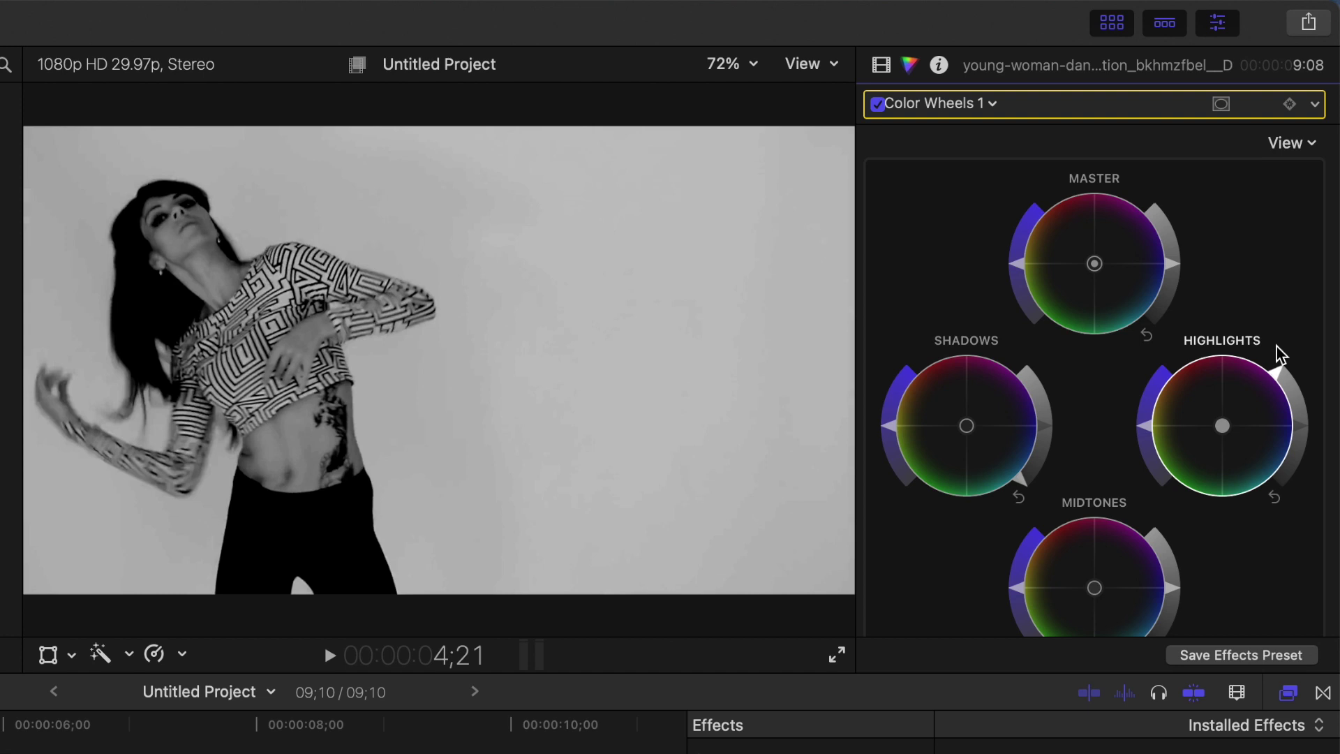
scroll(1280, 355, "down", 5)
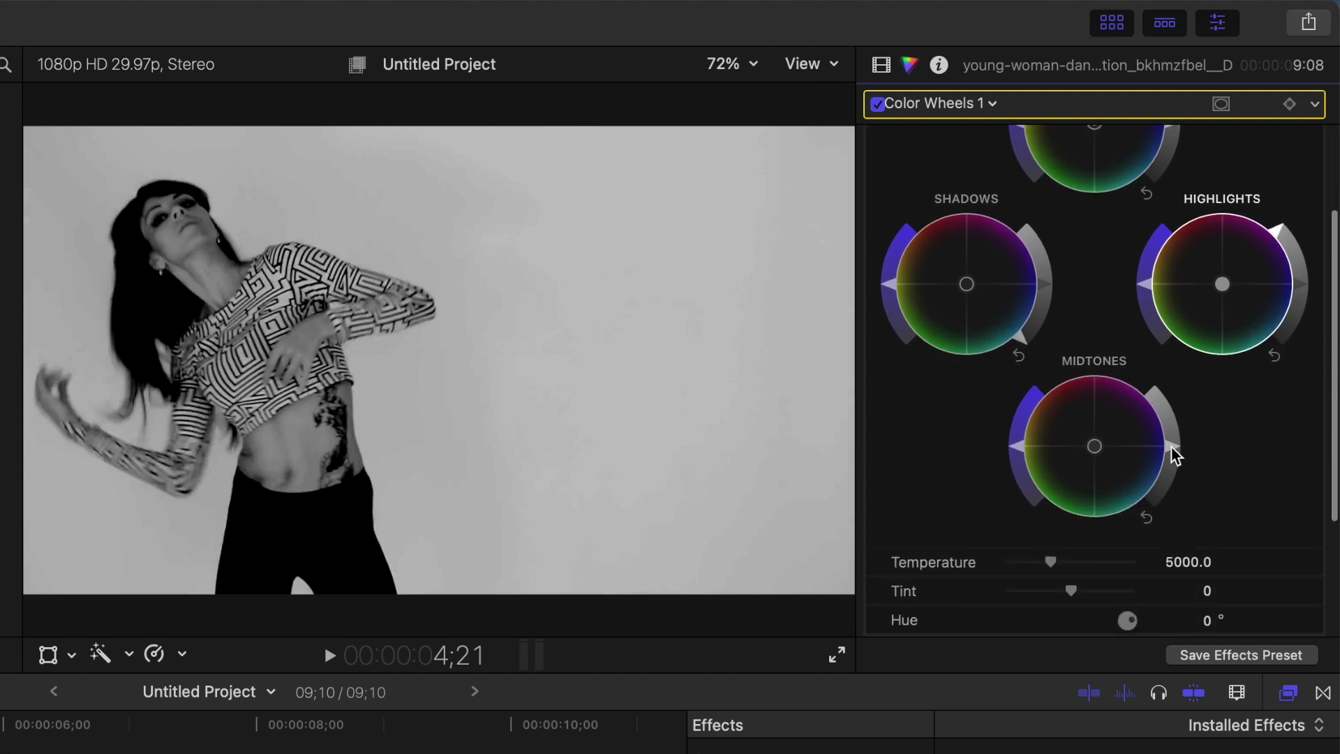
left_click_drag(1172, 448, 1165, 365)
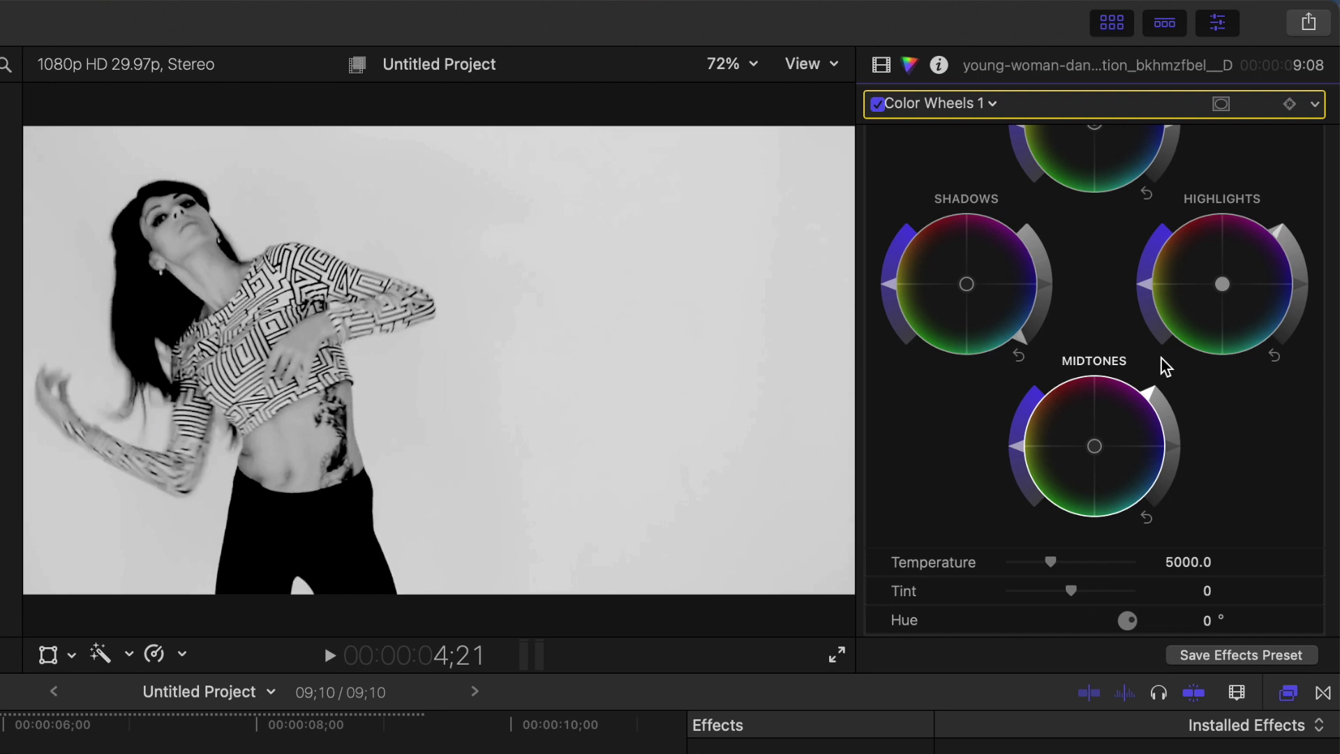
Set Color Wheels Shadows brightness to -1 and Highlights brightness to +1.
scroll(1165, 366, "down", 5)
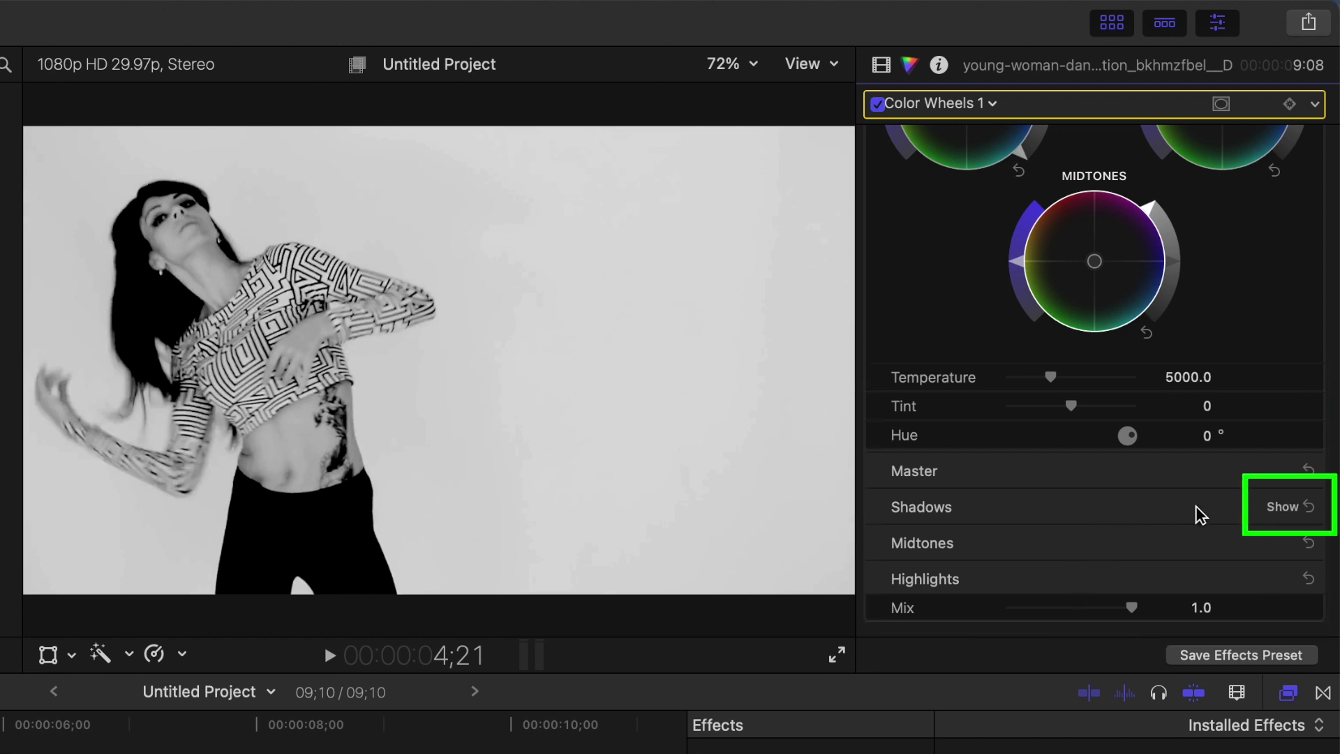
left_click(1283, 508)
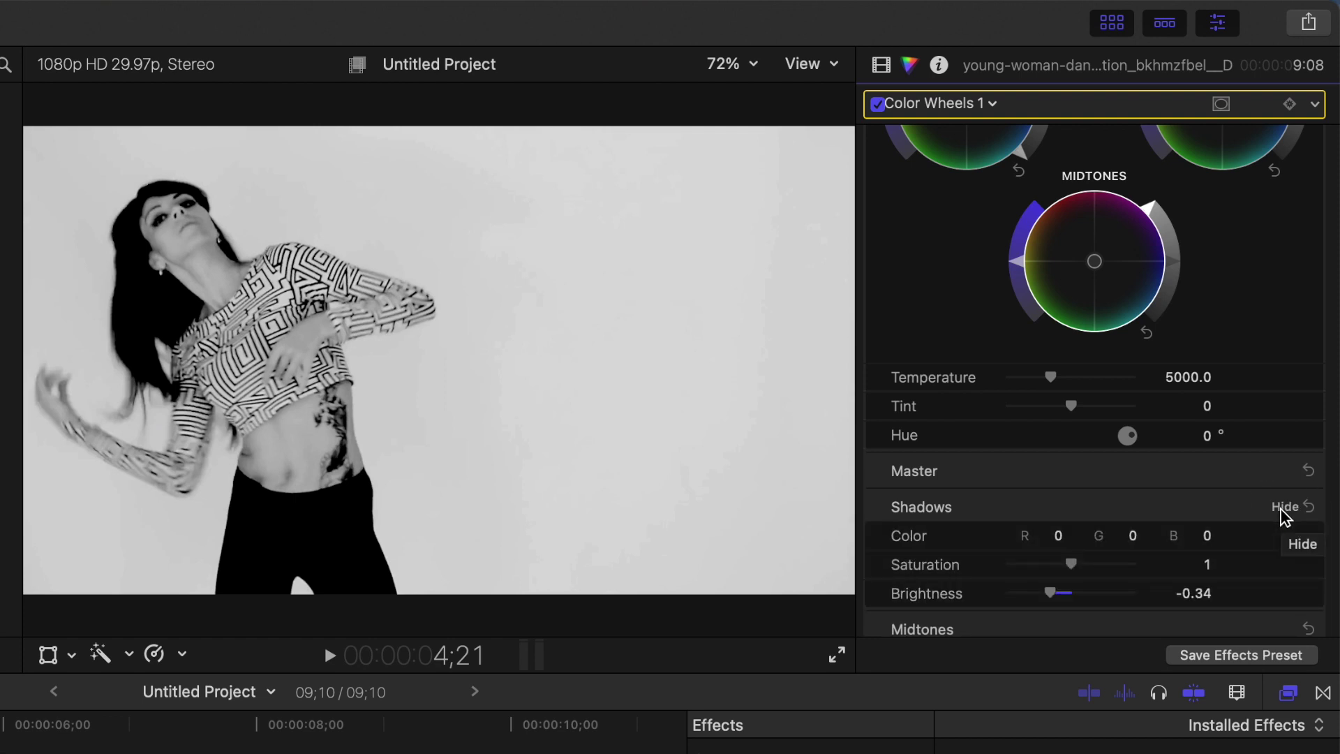
left_click_drag(1048, 593, 991, 596)
scroll(1084, 523, "down", 3)
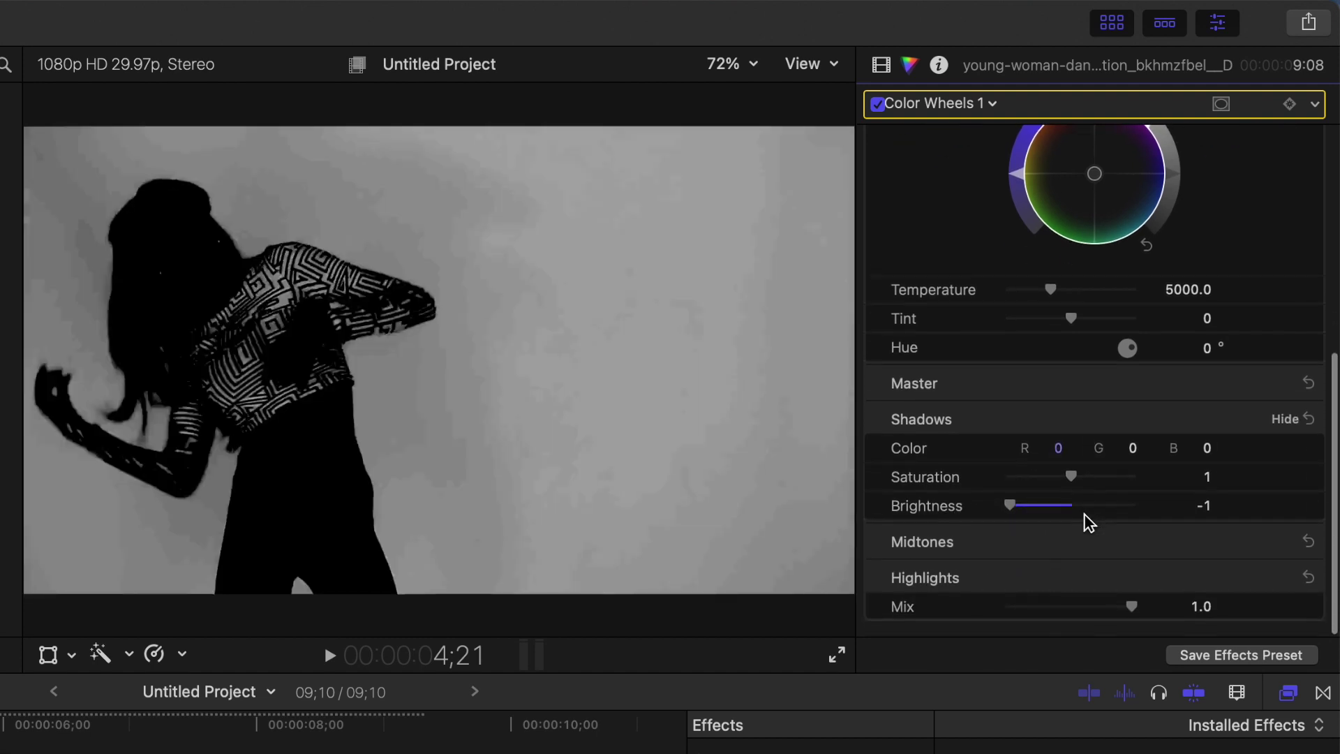
left_click(1283, 579)
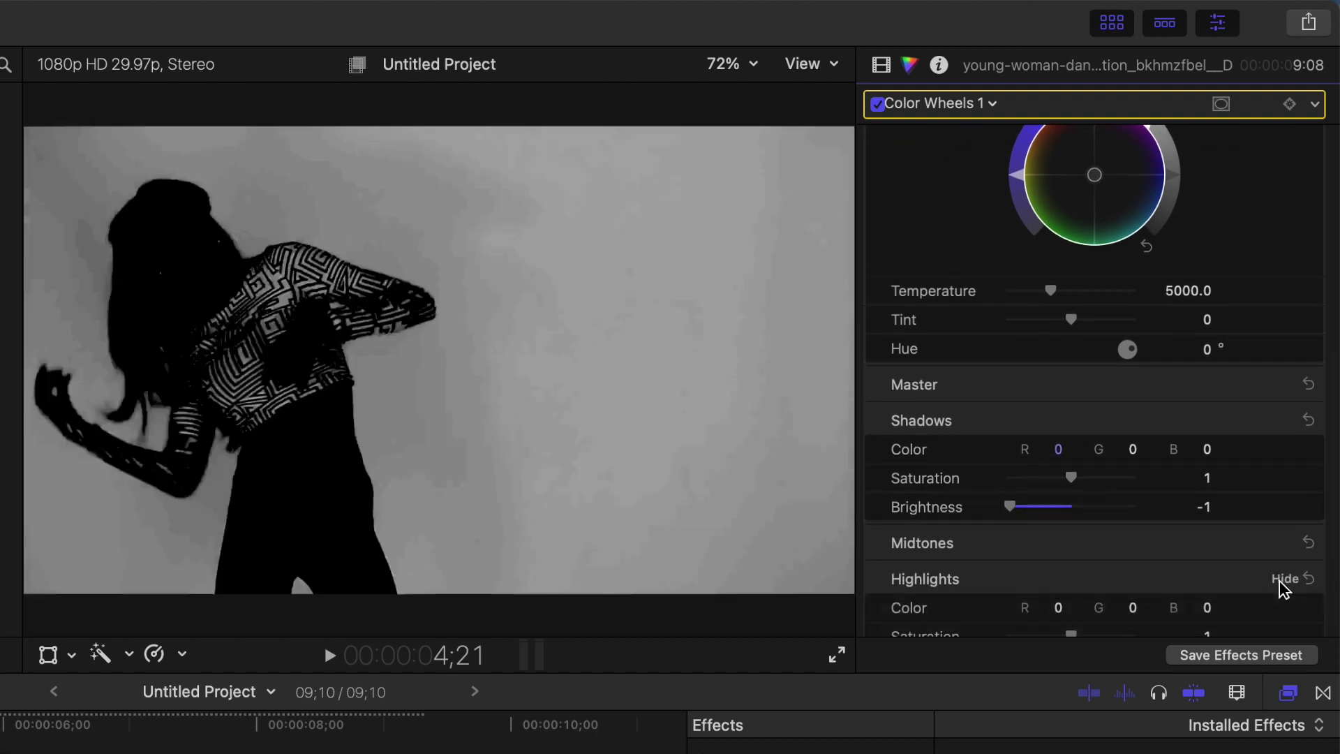
scroll(1207, 546, "down", 2)
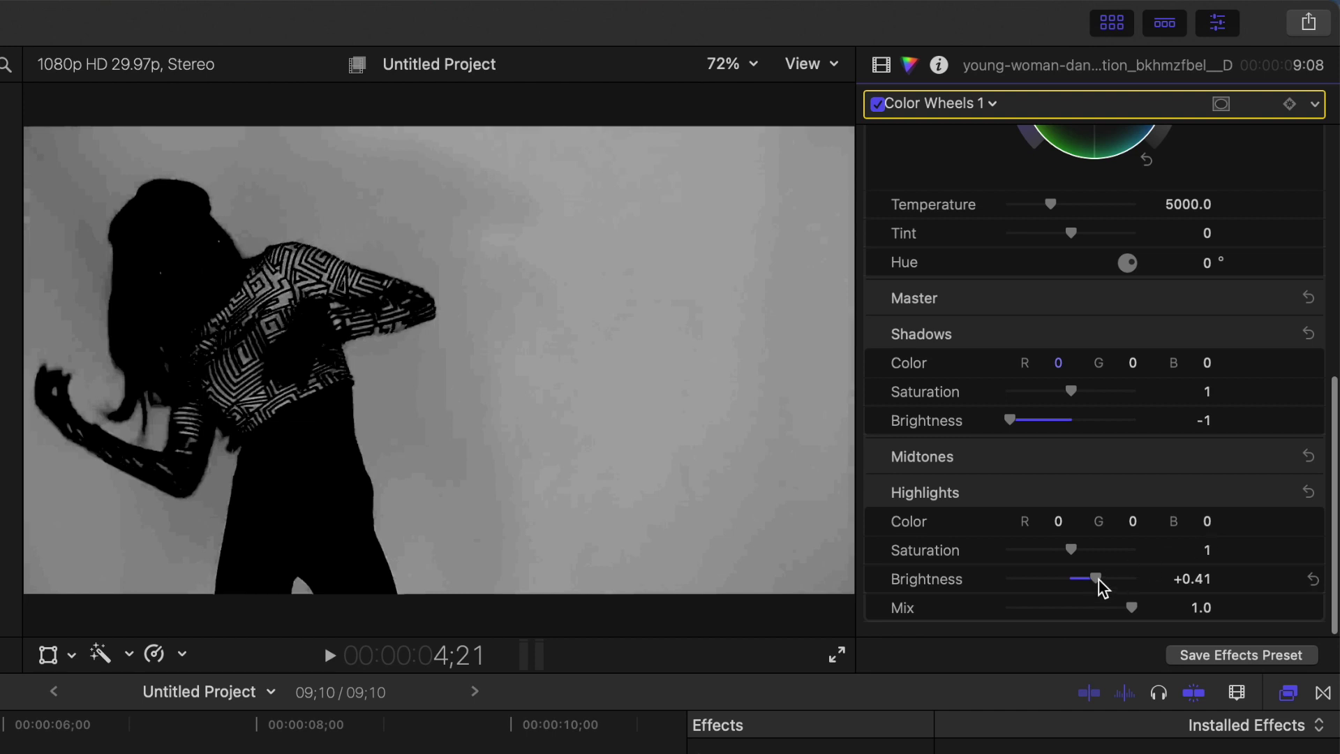
left_click_drag(1100, 583, 1170, 589)
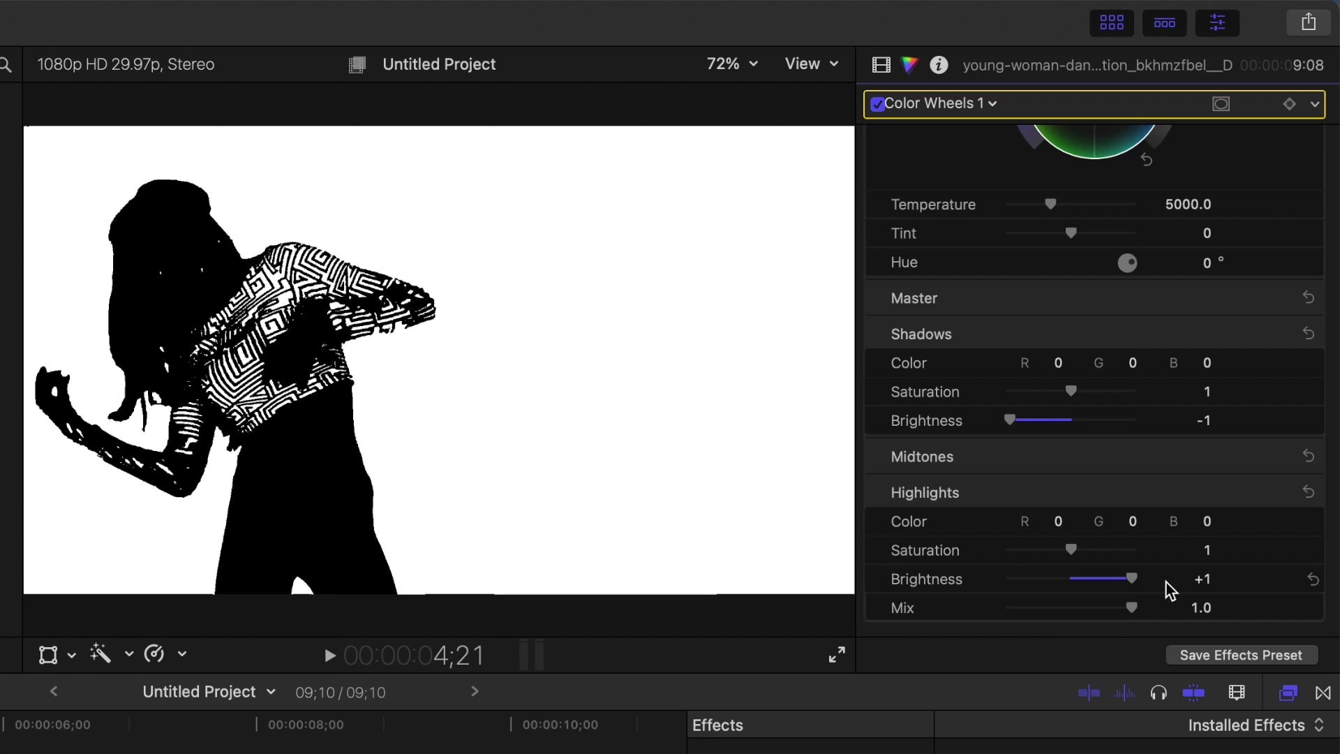
Set the greyscale dancer clip's Compositing Blend Mode to Screen.
left_click(883, 66)
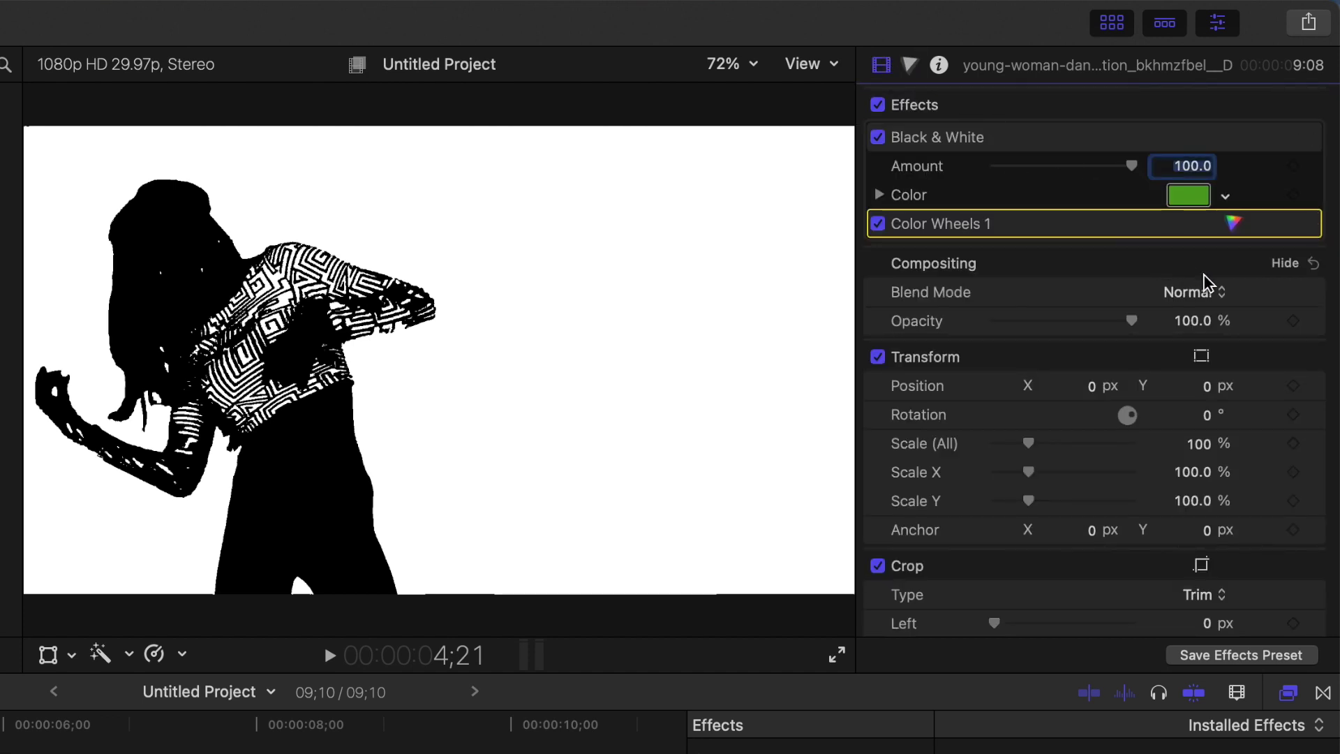
left_click(1214, 293)
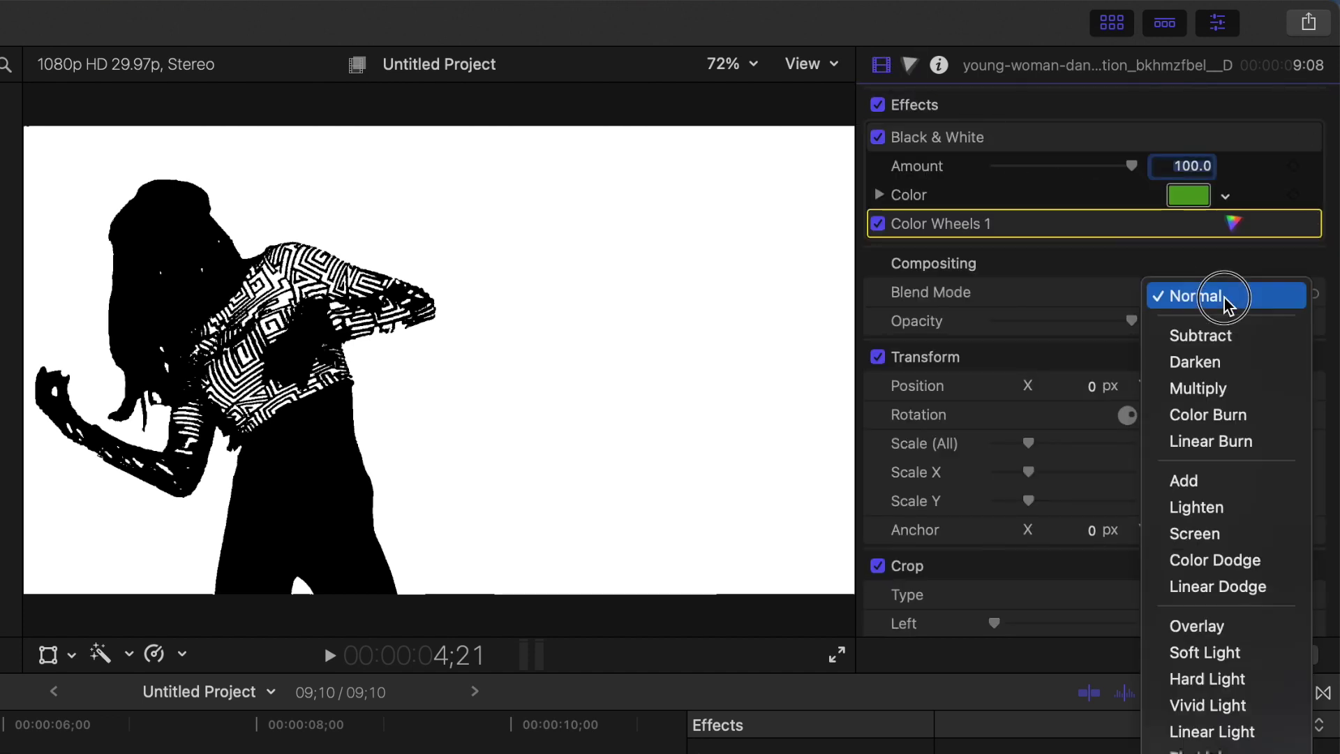
left_click(1234, 538)
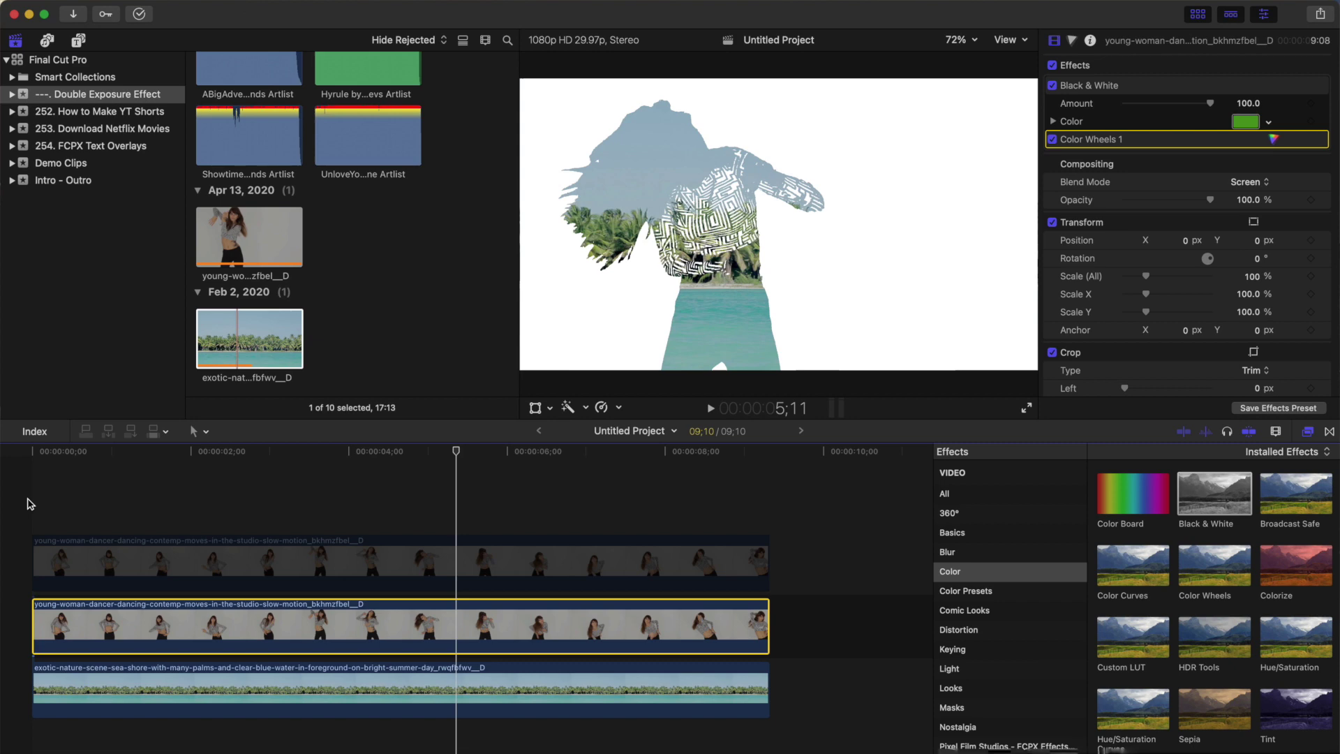
Enable the upper dancer copy and set its Blend Mode to Overlay.
left_click(460, 576)
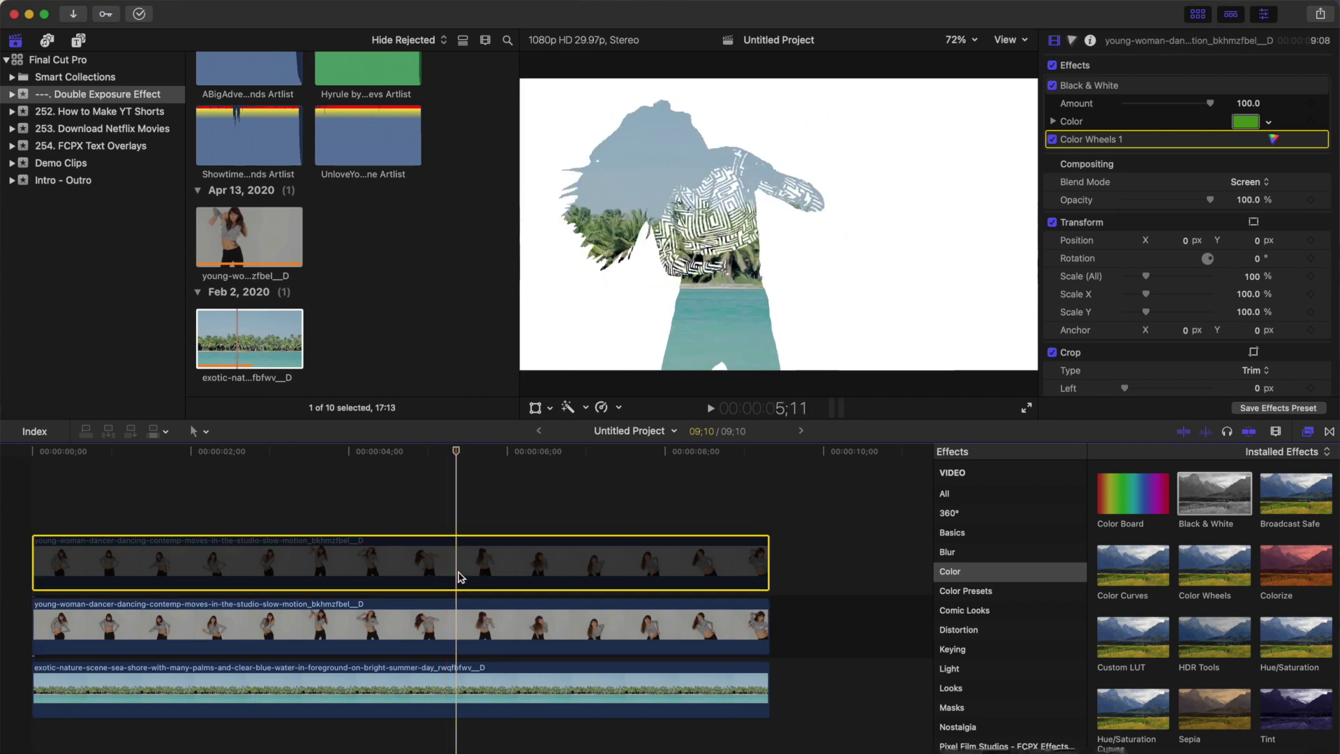
key("v")
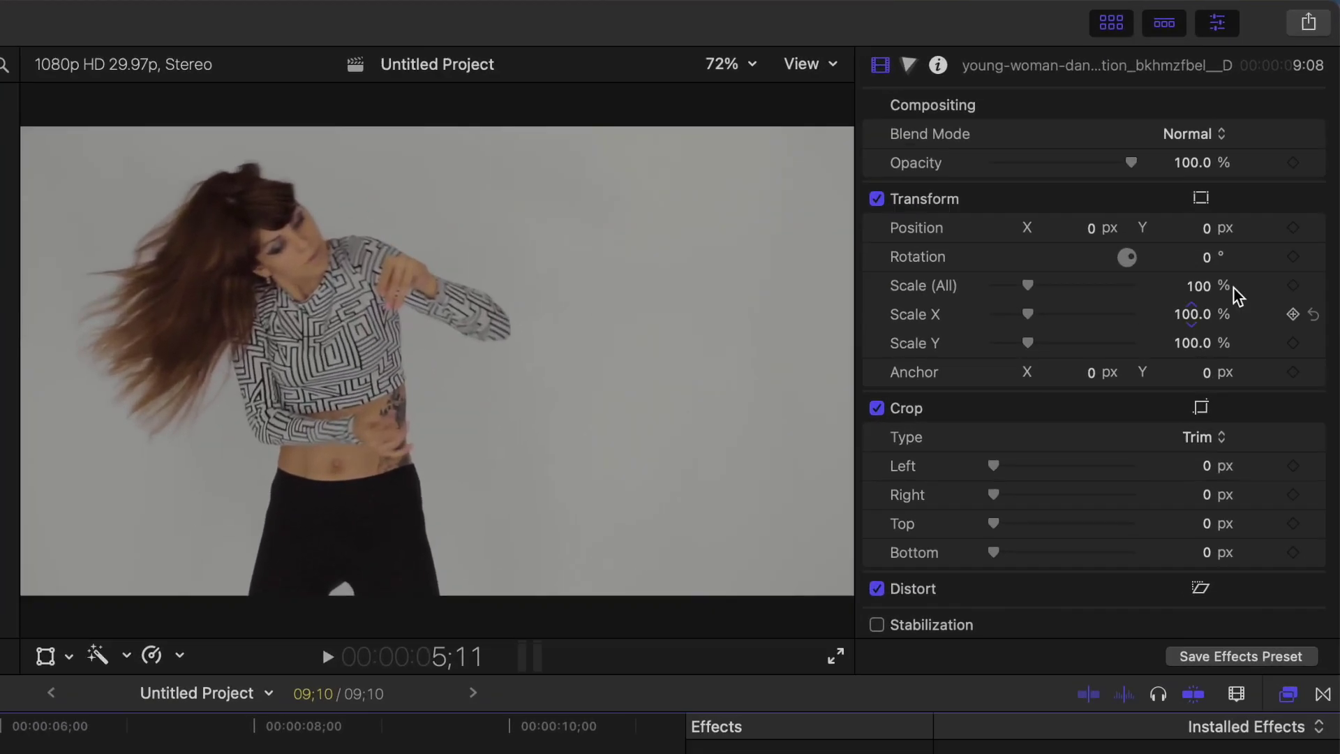
left_click(1216, 137)
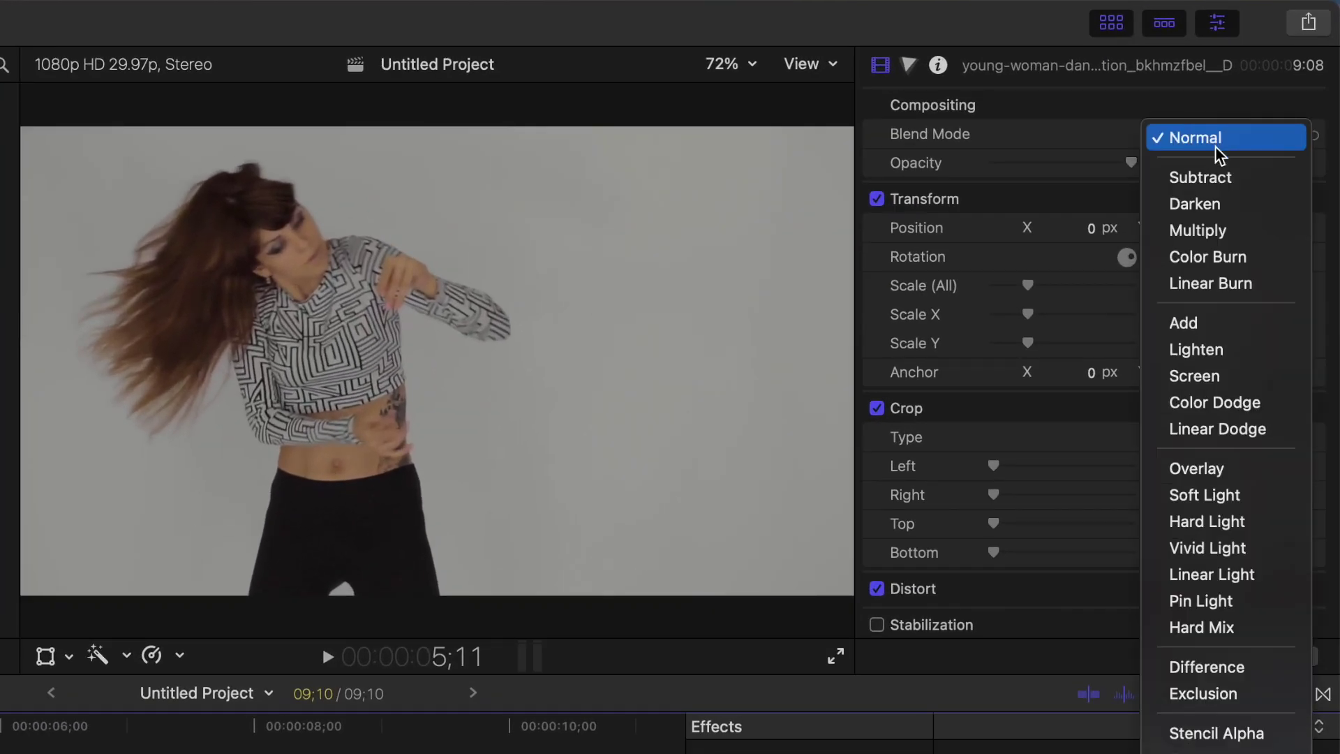
left_click(1242, 470)
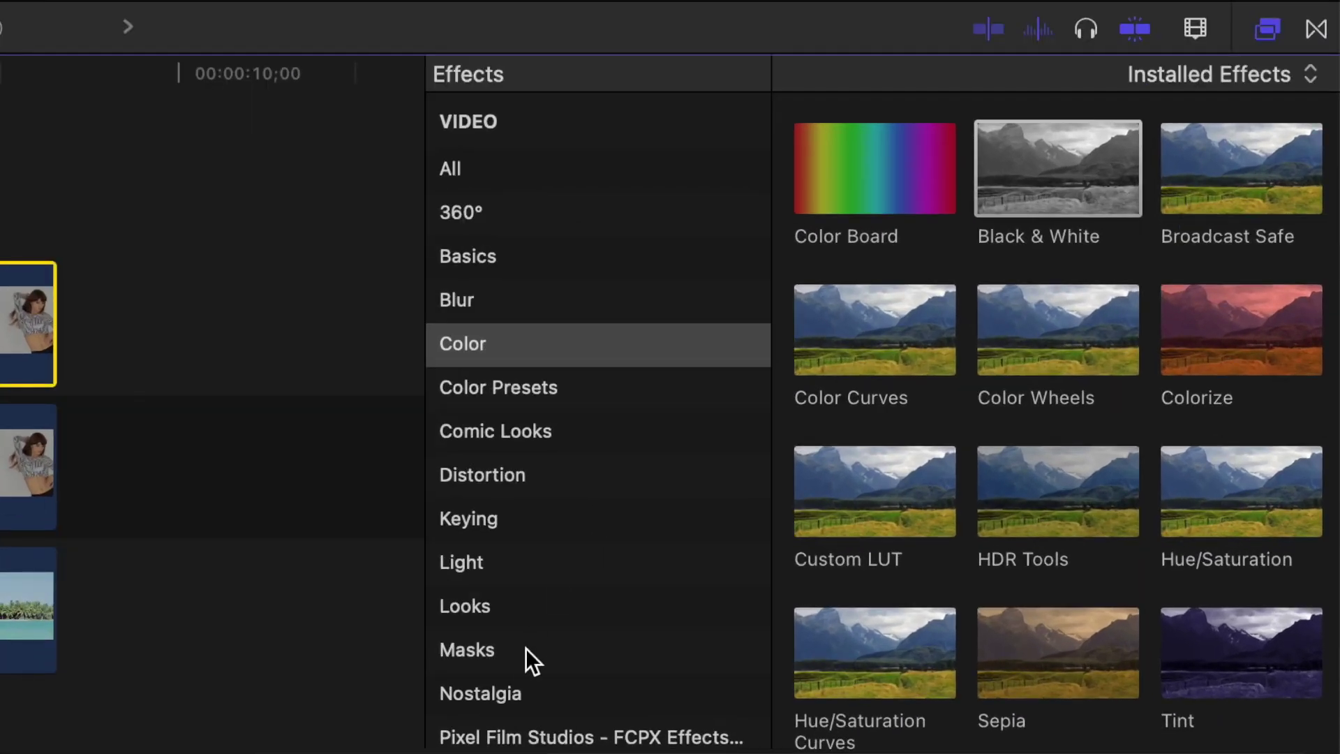
Apply the Graduated Mask from the Masks effects to the top dancer clip.
left_click(977, 706)
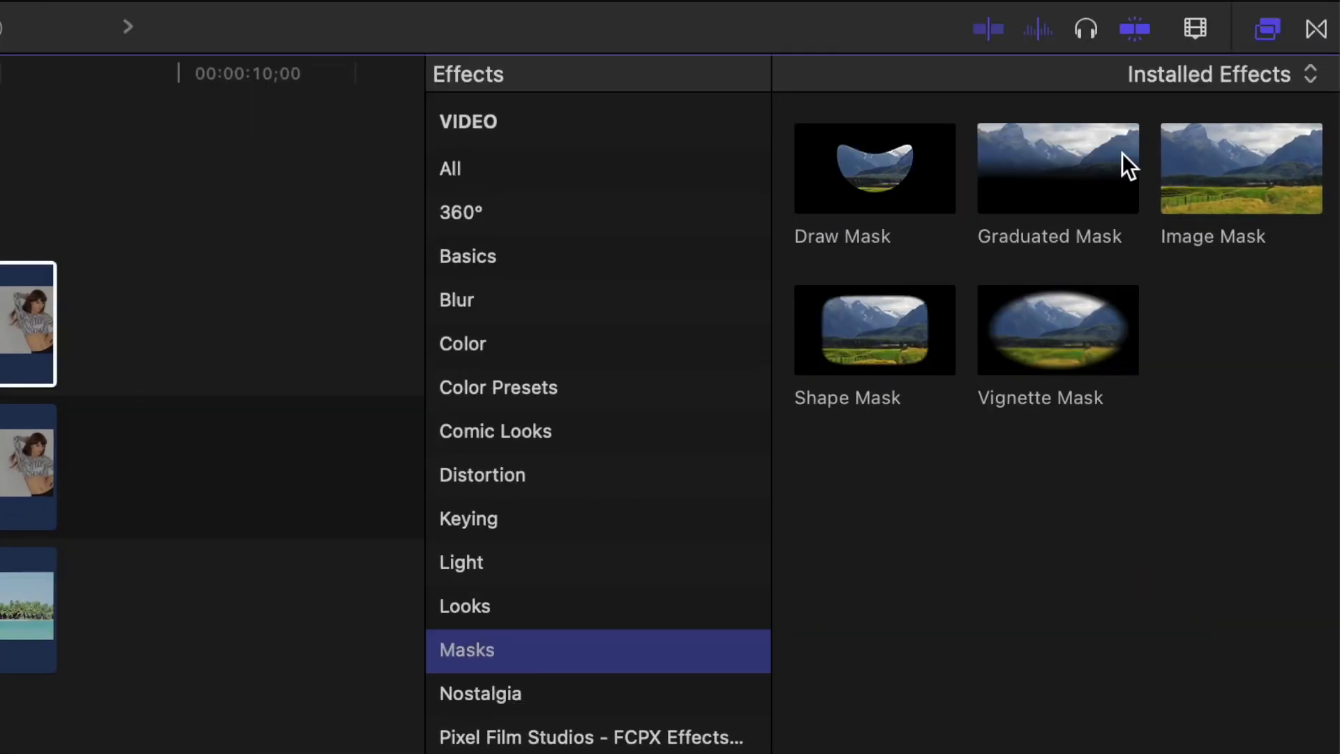
left_click_drag(1120, 152, 0, 309)
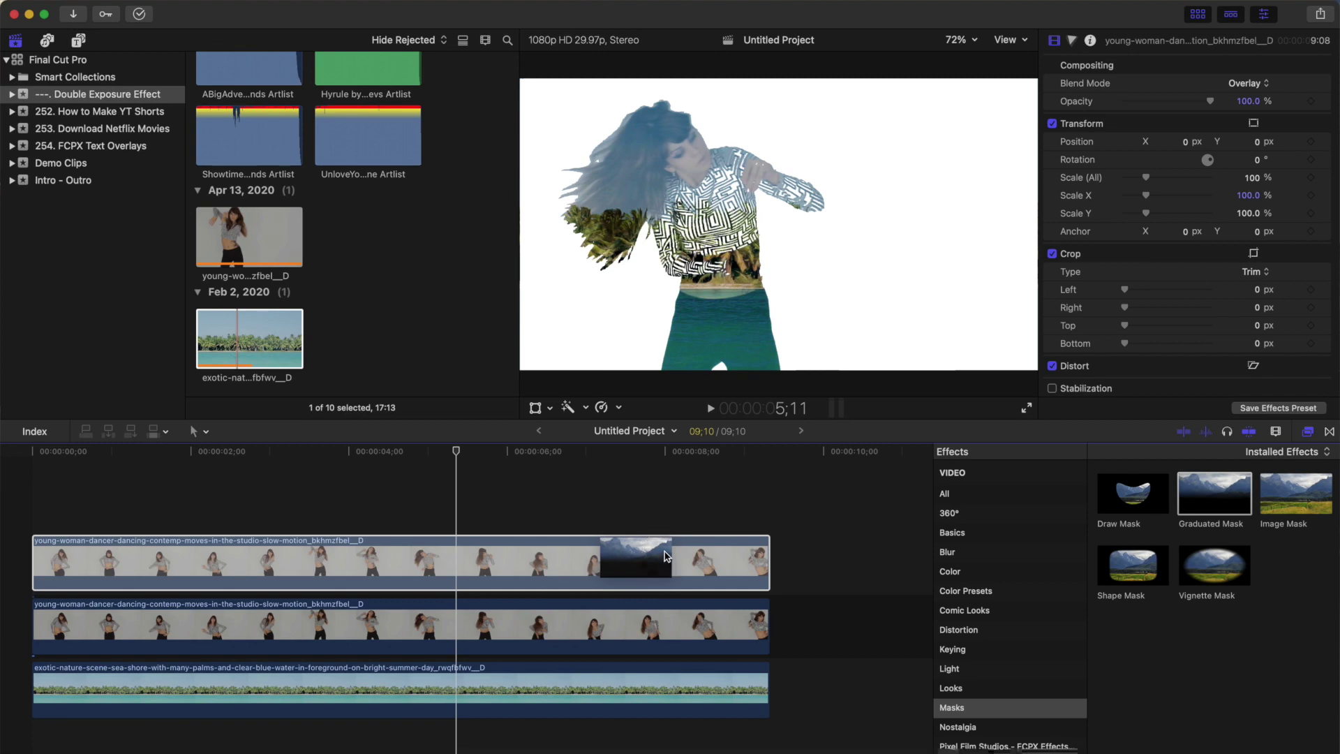
left_click_drag(665, 556, 665, 556)
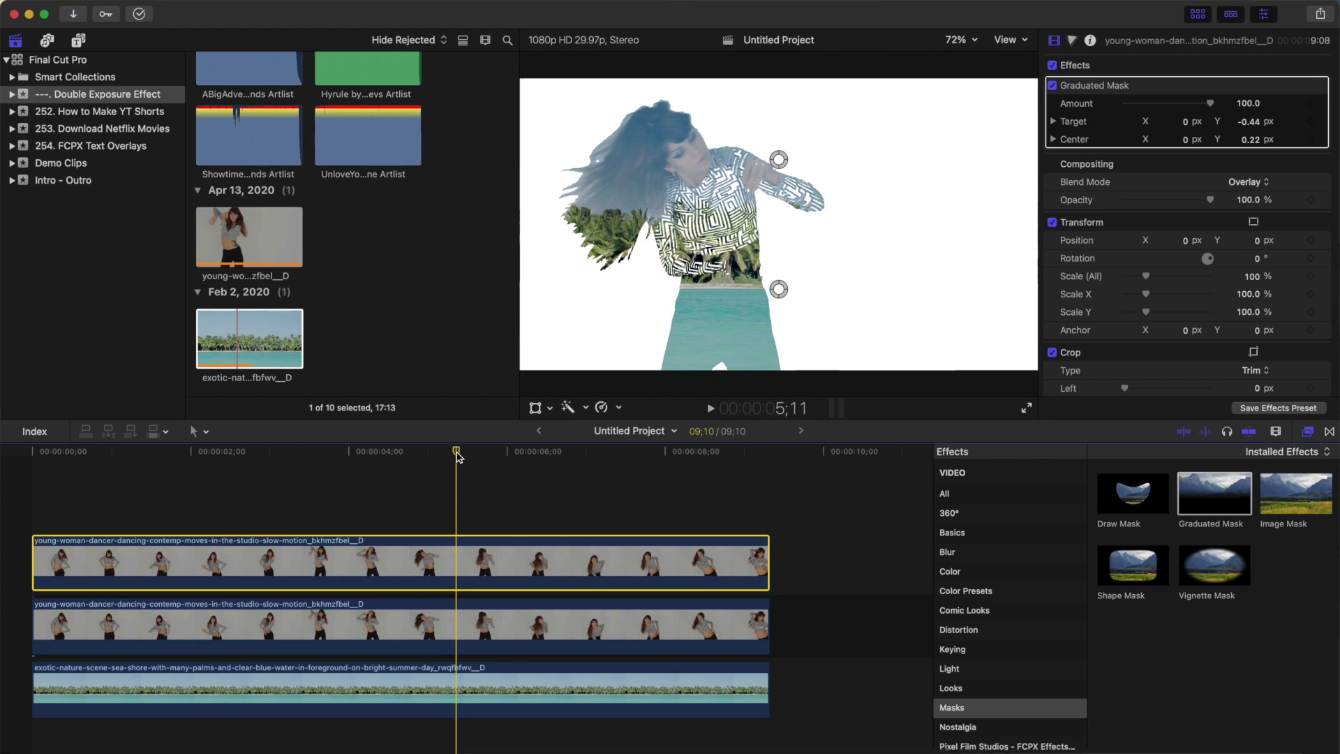
At the timeline start, centre the mask on the dancer's face and pull its fade end to her chest.
left_click(30, 470)
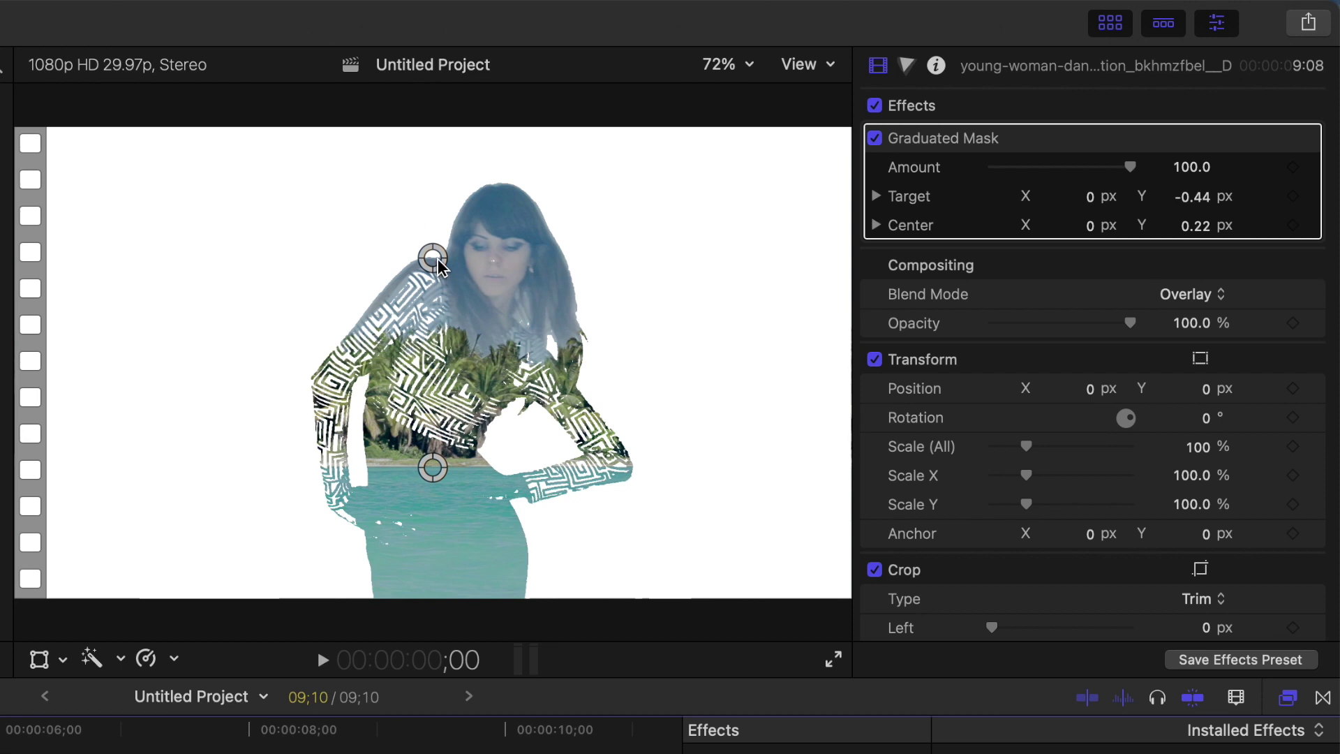
left_click(437, 261)
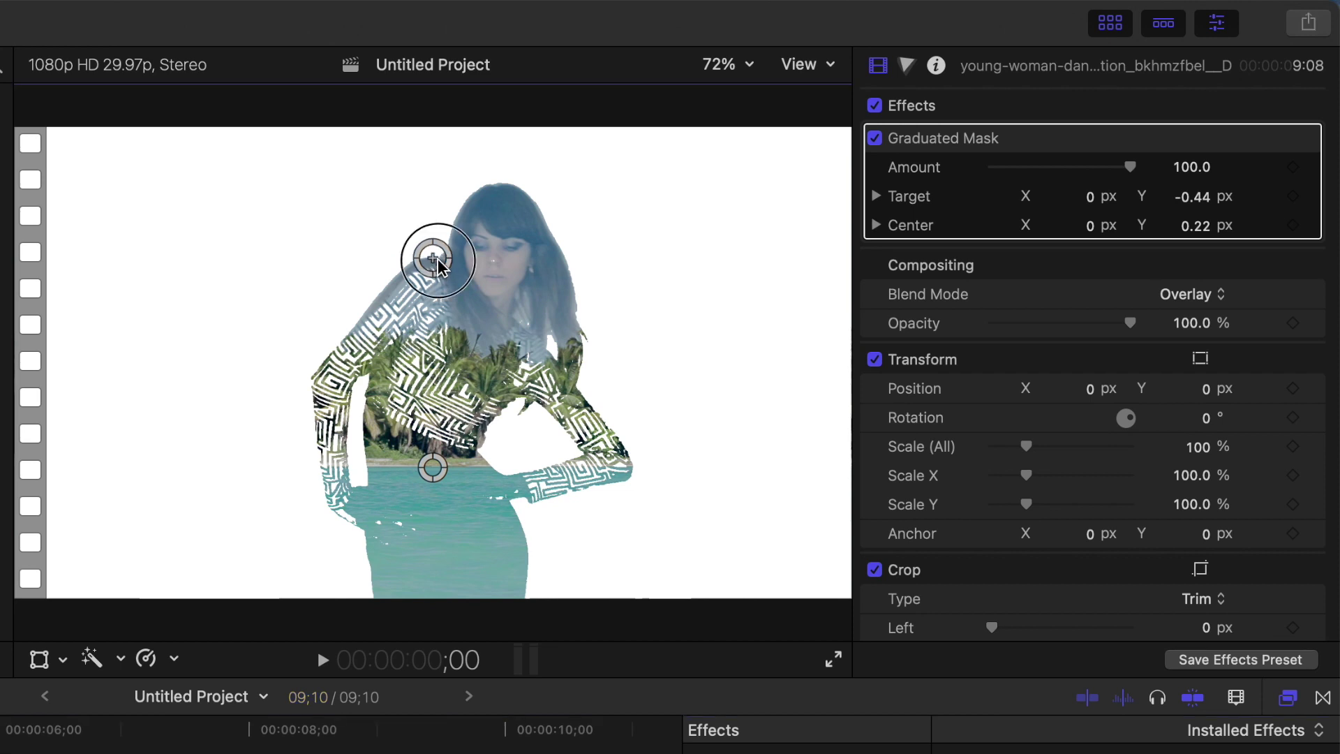
left_click_drag(438, 262, 495, 270)
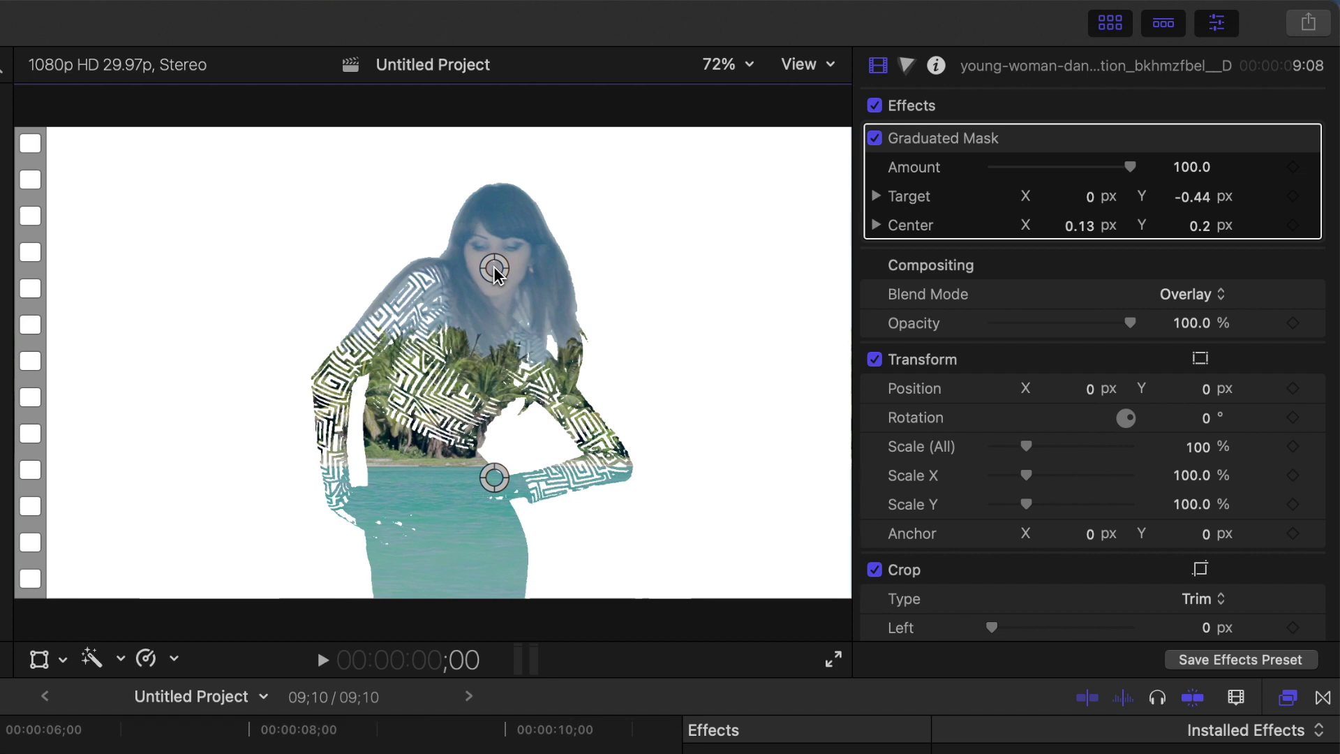
mouse_move(495, 488)
left_mouse_down()
mouse_move(503, 314)
mouse_move(503, 481)
left_mouse_up()
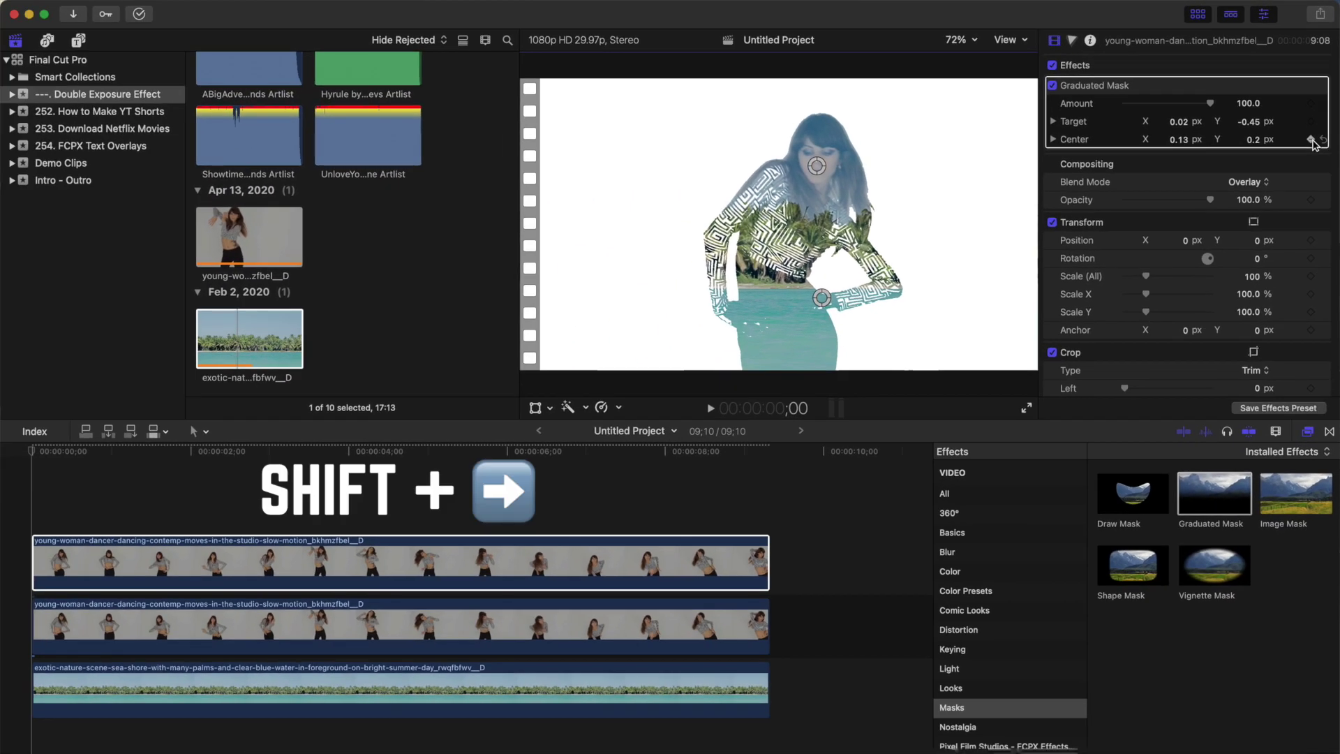
Keyframe the mask centre ten frames ahead and during playback to follow the dancer's face.
key("shift+Right")
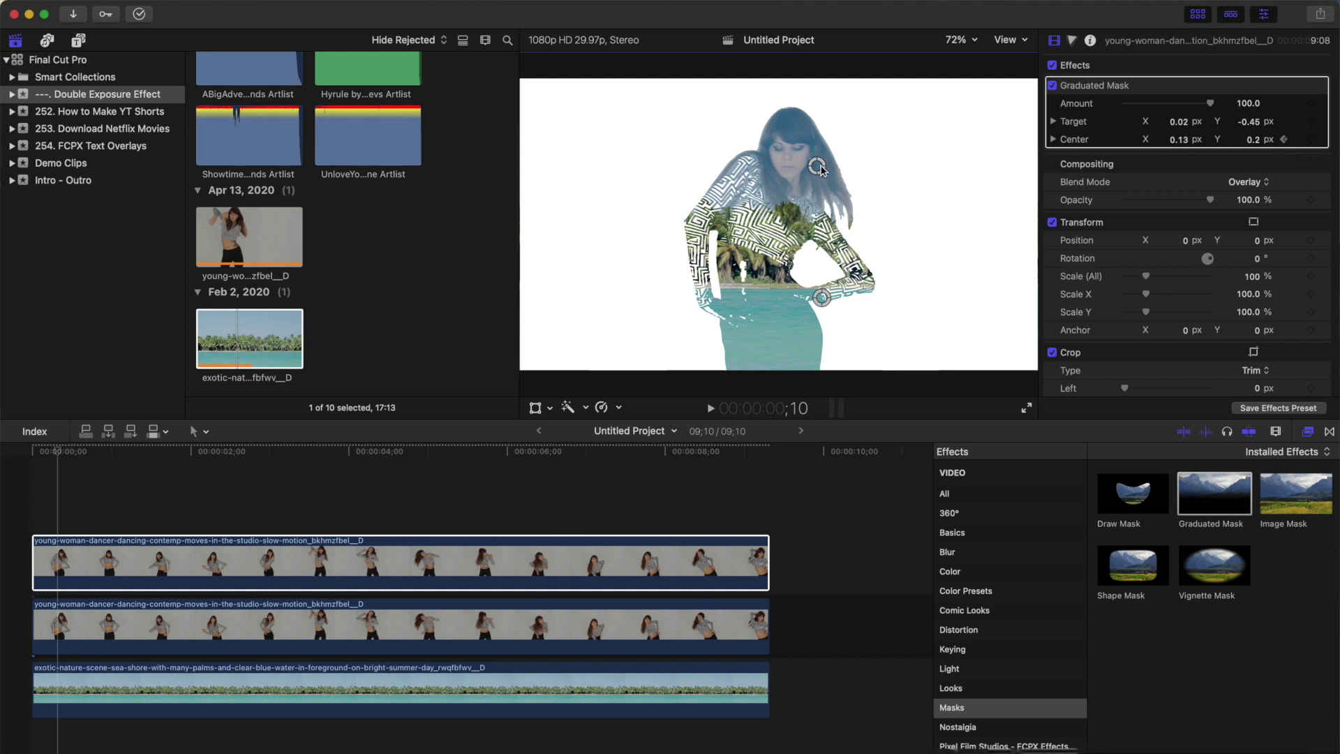
left_click_drag(821, 170, 796, 172)
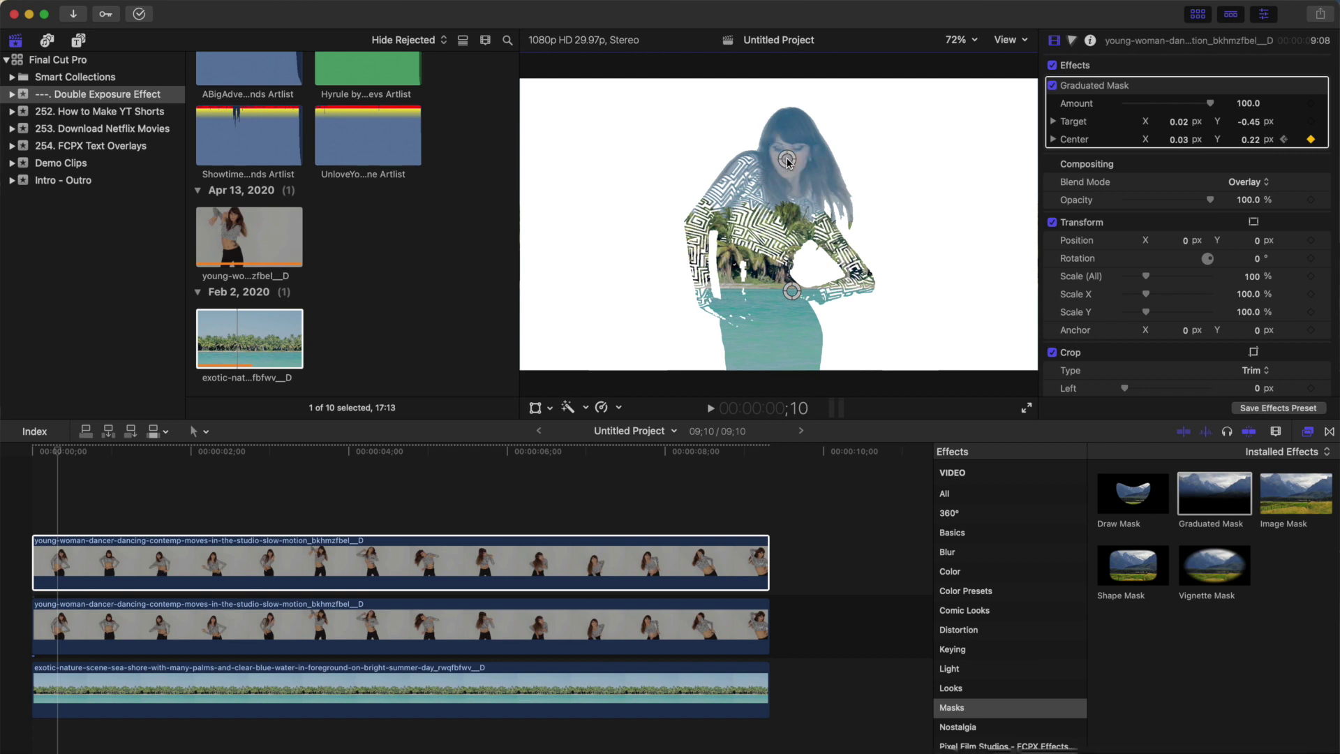
key("space")
left_click_drag(697, 179, 815, 166)
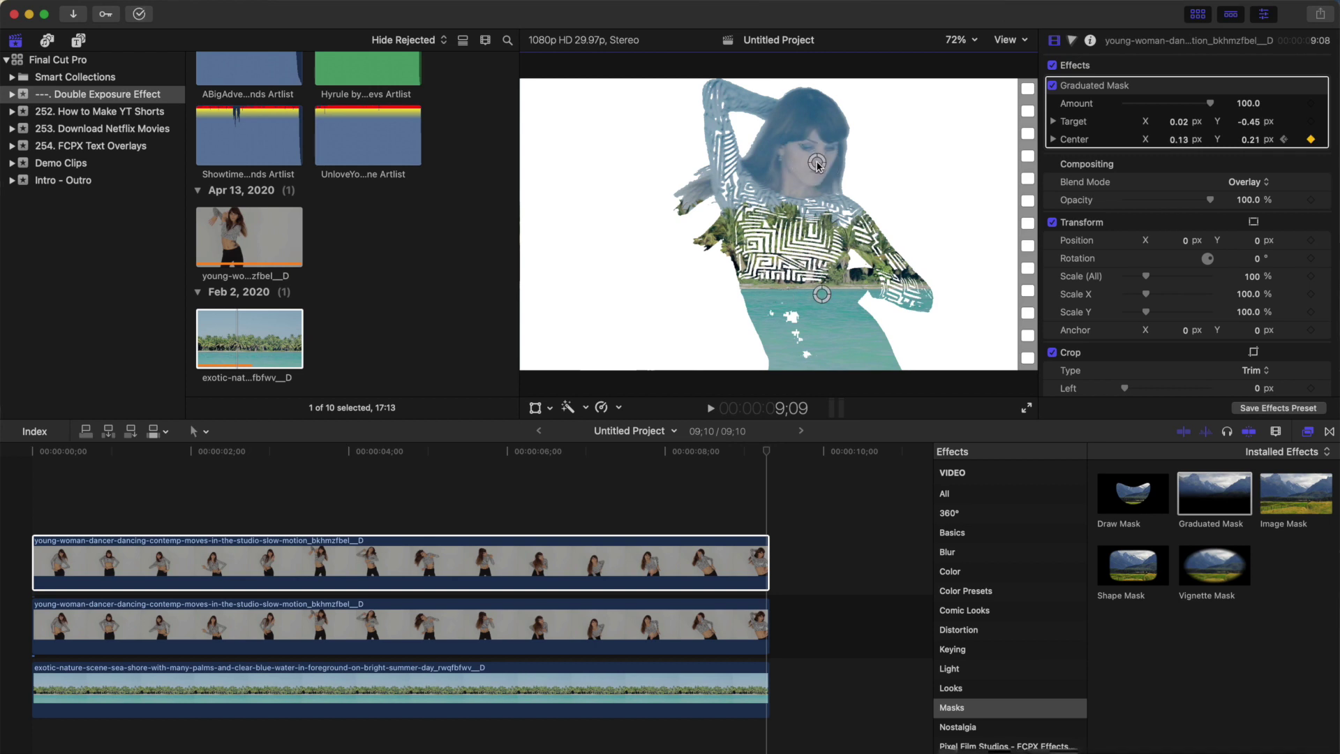